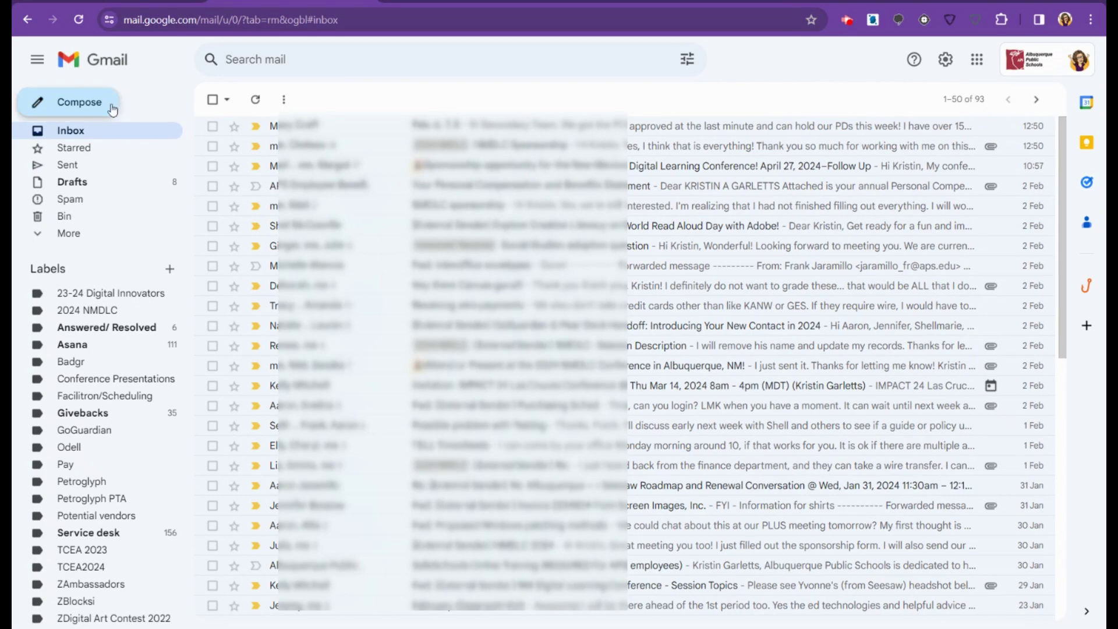
- Start a new email in the full-screen compose view and add the first suggested contact matching the recipient's first name
{"action": "left_click", "coordinate": [112, 109]}
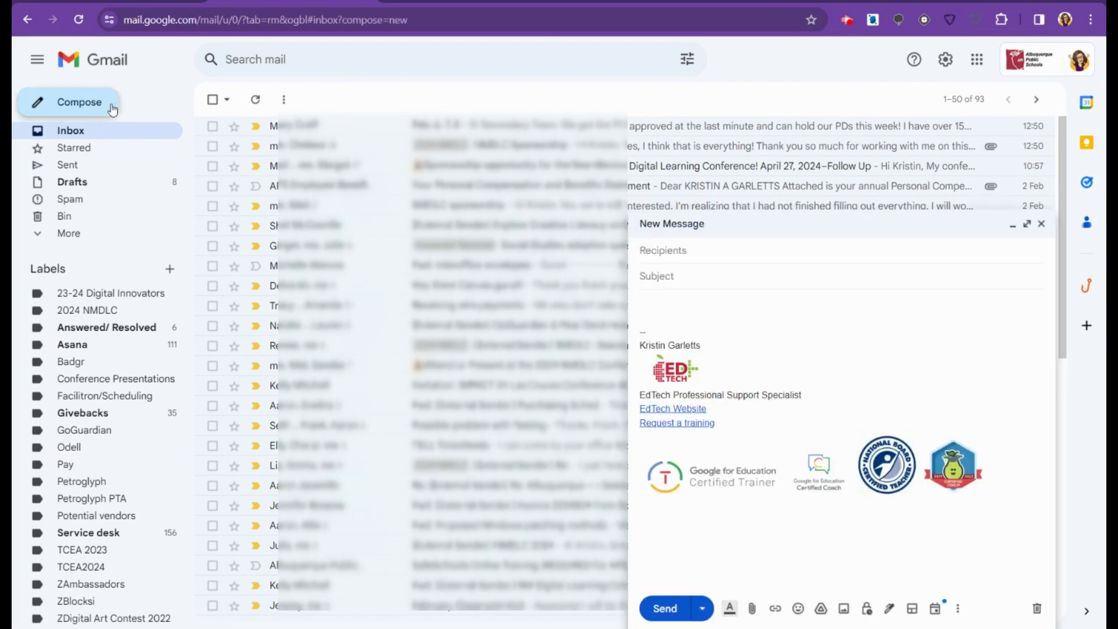
{"action": "left_click", "coordinate": [1028, 226]}
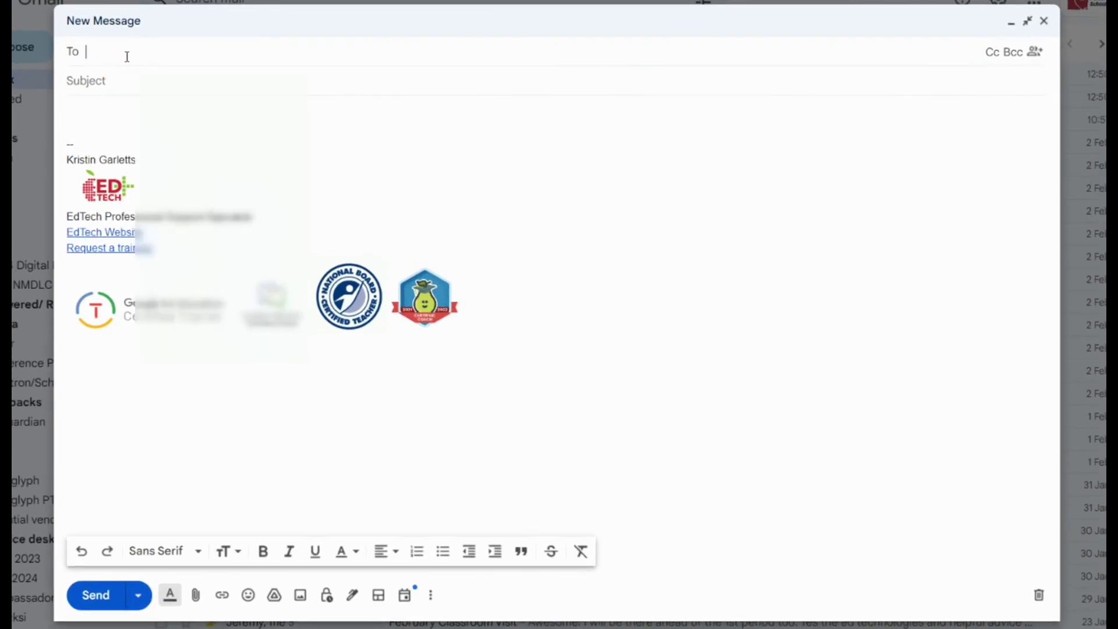
{"action": "type", "text": "tina"}
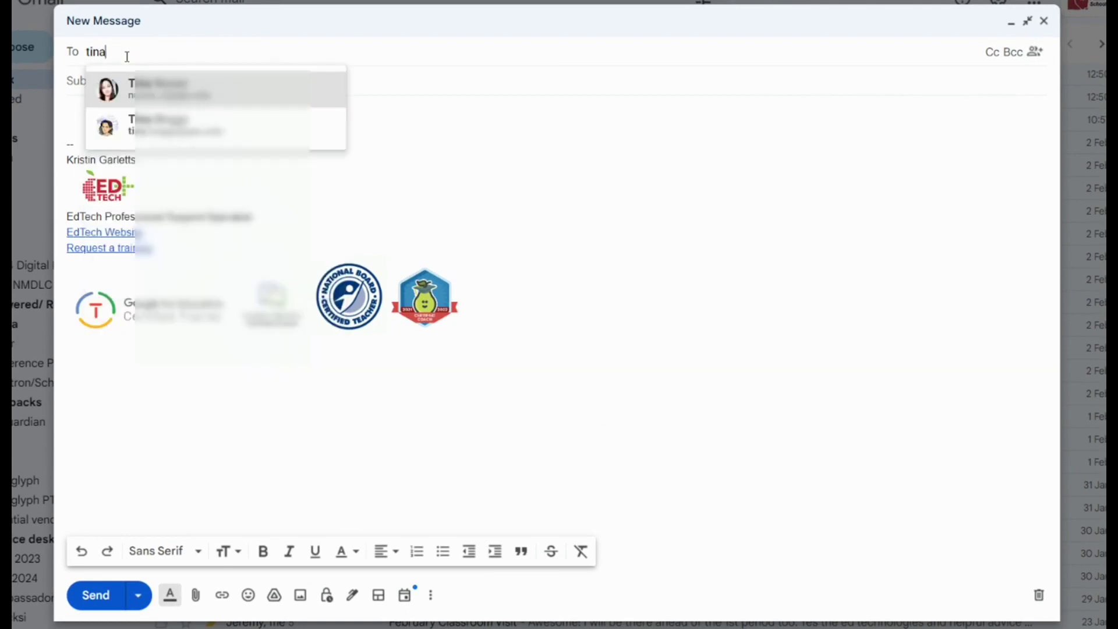
{"action": "left_click", "coordinate": [211, 87]}
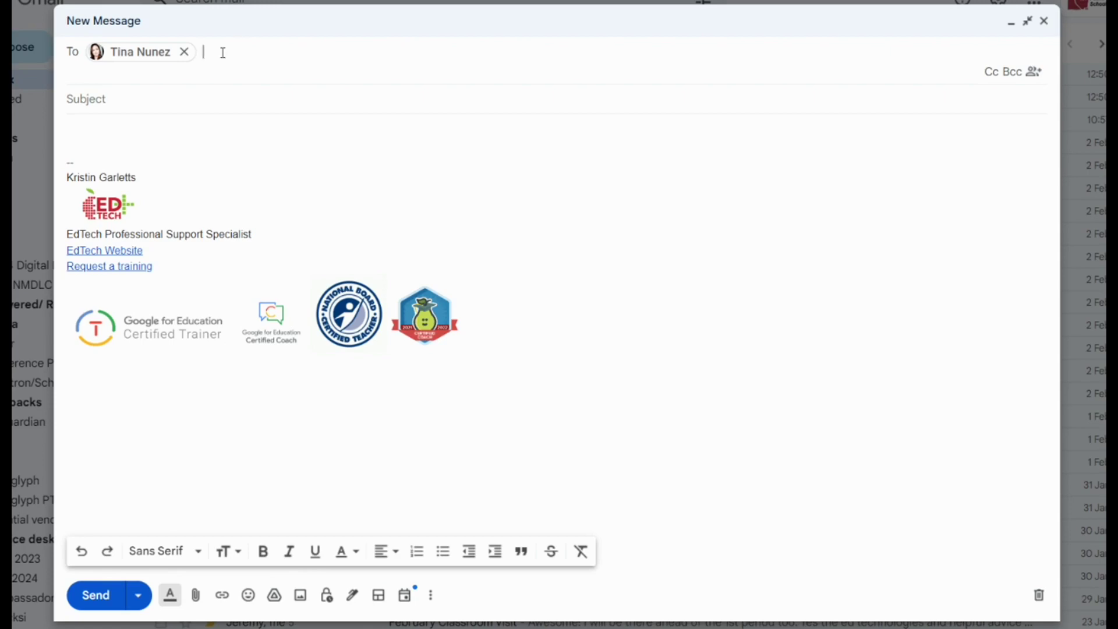
- Set the email's subject to "Practice" and place the cursor in the message body
{"action": "left_click", "coordinate": [158, 105]}
{"action": "type", "text": "Practice"}
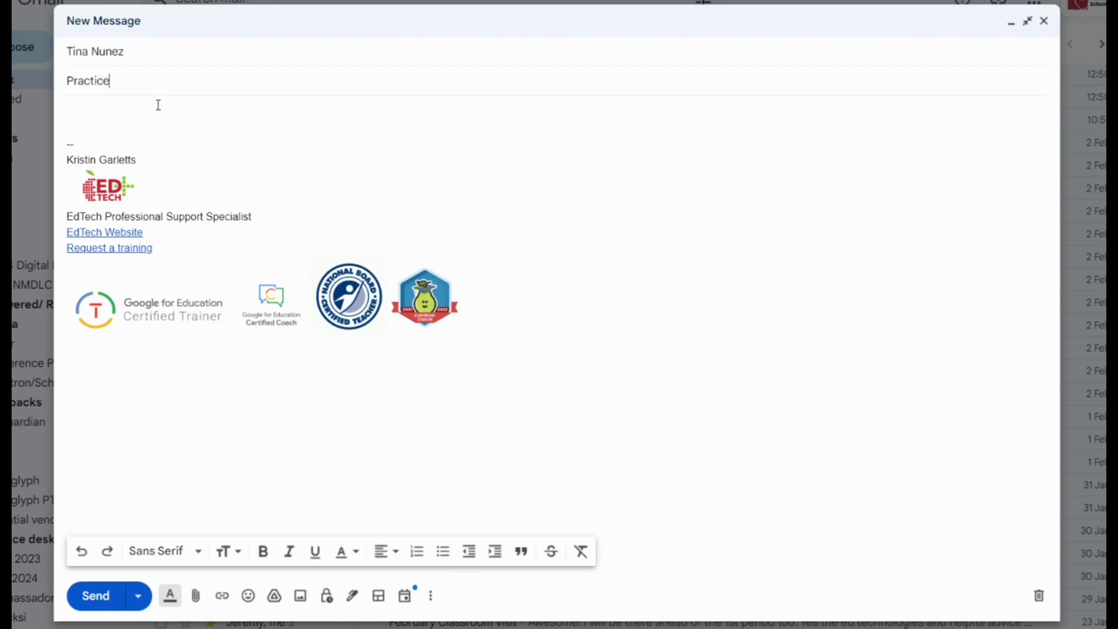
{"action": "left_click", "coordinate": [92, 109]}
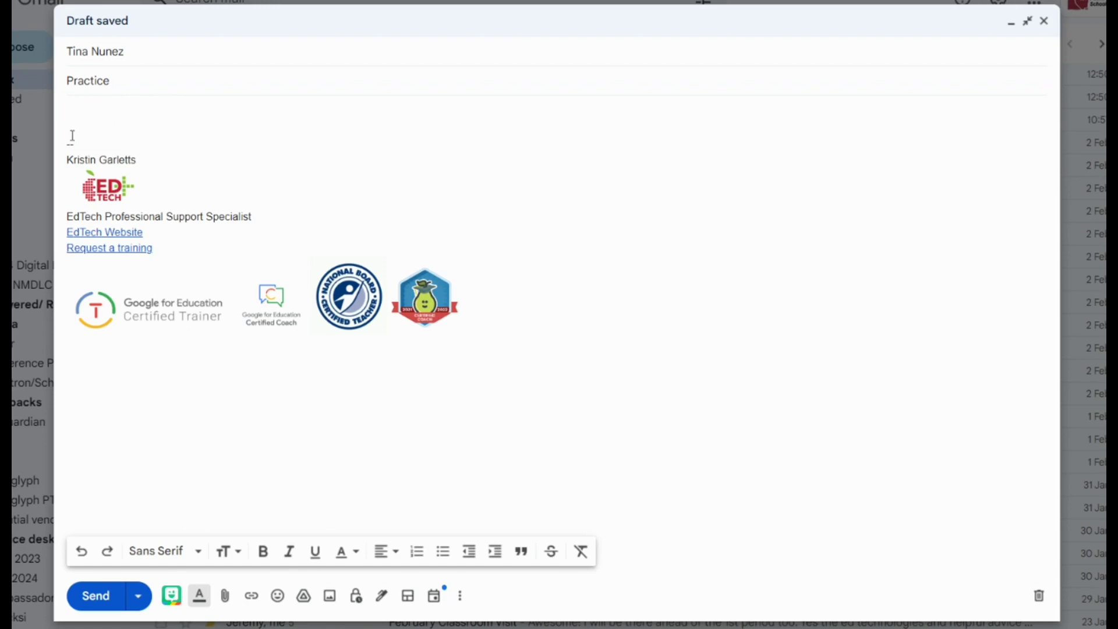
{"action": "mouse_move", "coordinate": [69, 149]}
{"action": "left_mouse_down"}
{"action": "mouse_move", "coordinate": [247, 175]}
{"action": "mouse_move", "coordinate": [534, 312]}
{"action": "left_mouse_up"}
{"action": "left_click", "coordinate": [535, 312]}
- Write the greeting "Hello" followed by the recipient's first name and a comma above the signature, and leave a blank line below
{"action": "left_click", "coordinate": [95, 106]}
{"action": "type", "text": "Hello"}
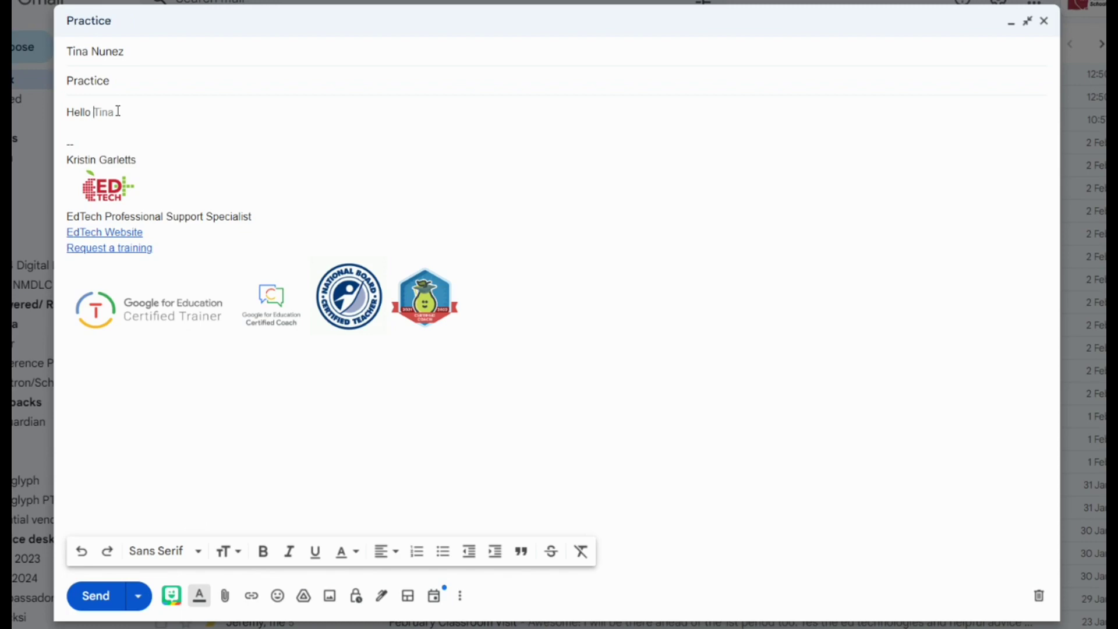
{"action": "key", "text": "Tab"}
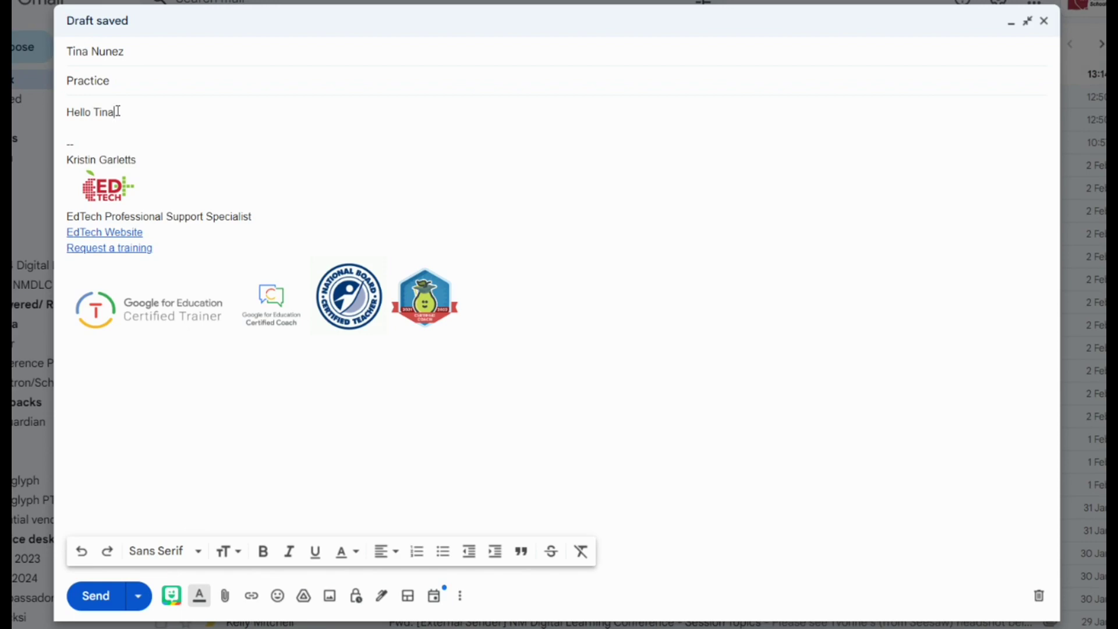
{"action": "type", "text": ","}
{"action": "key", "text": "Return"}
{"action": "key", "text": "Return"}
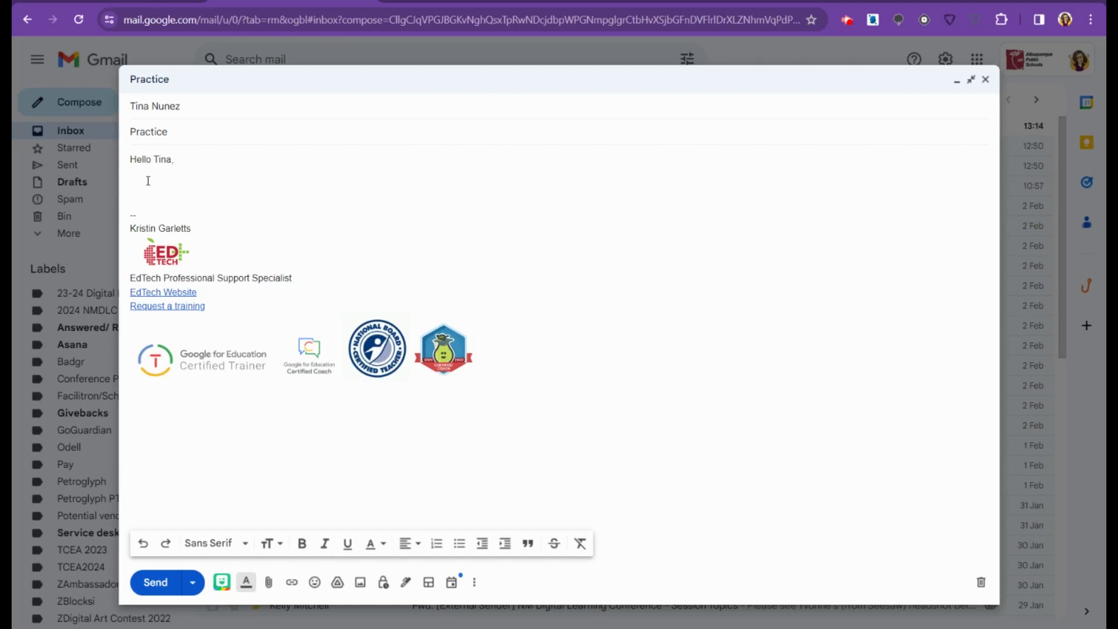
- Write "I wanted to talk to you about the upcoming practice training we will be preparing. Please let me know when you are available to meet."
{"action": "type", "text": "I w"}
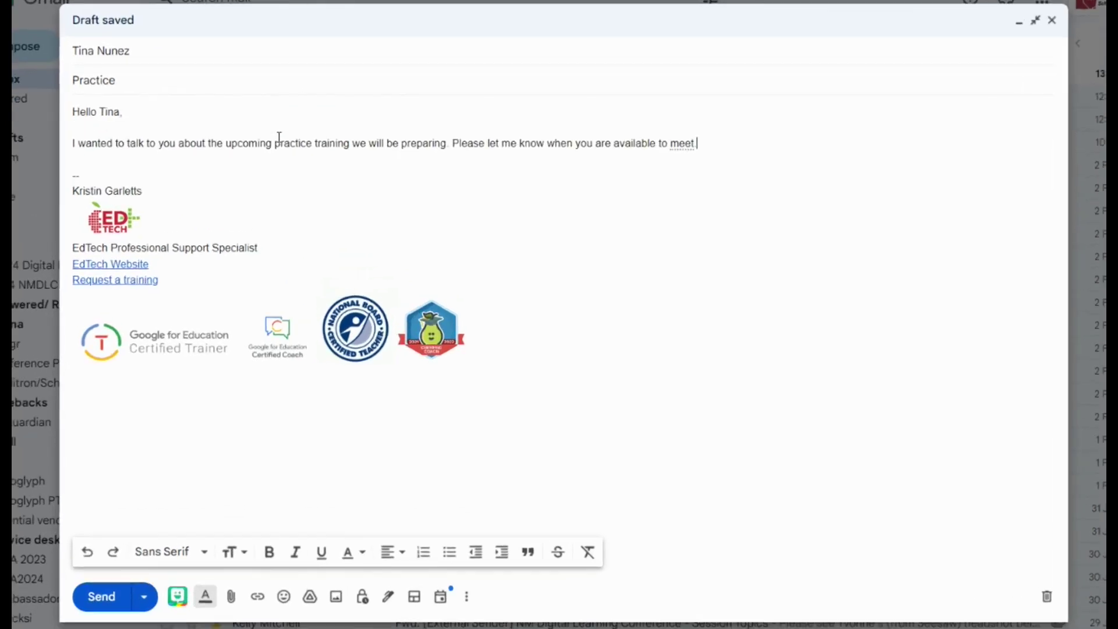
- Select the body paragraph and examine the available fonts, text sizes, and background and text colours without applying any
{"action": "triple_click", "coordinate": [280, 142]}
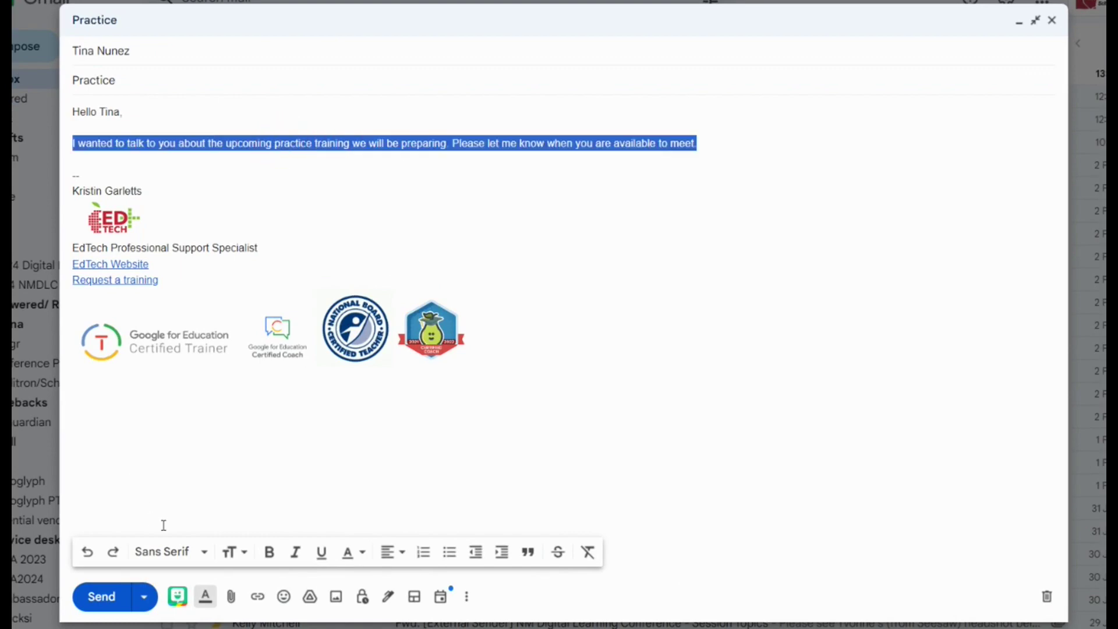
{"action": "left_click", "coordinate": [161, 558]}
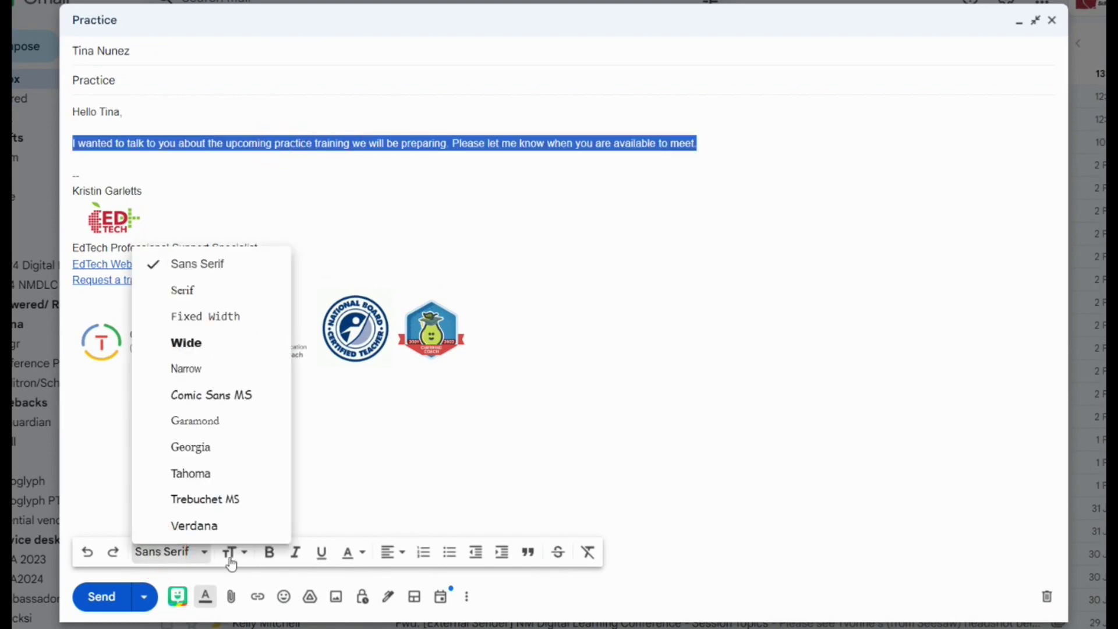
{"action": "left_click", "coordinate": [228, 554]}
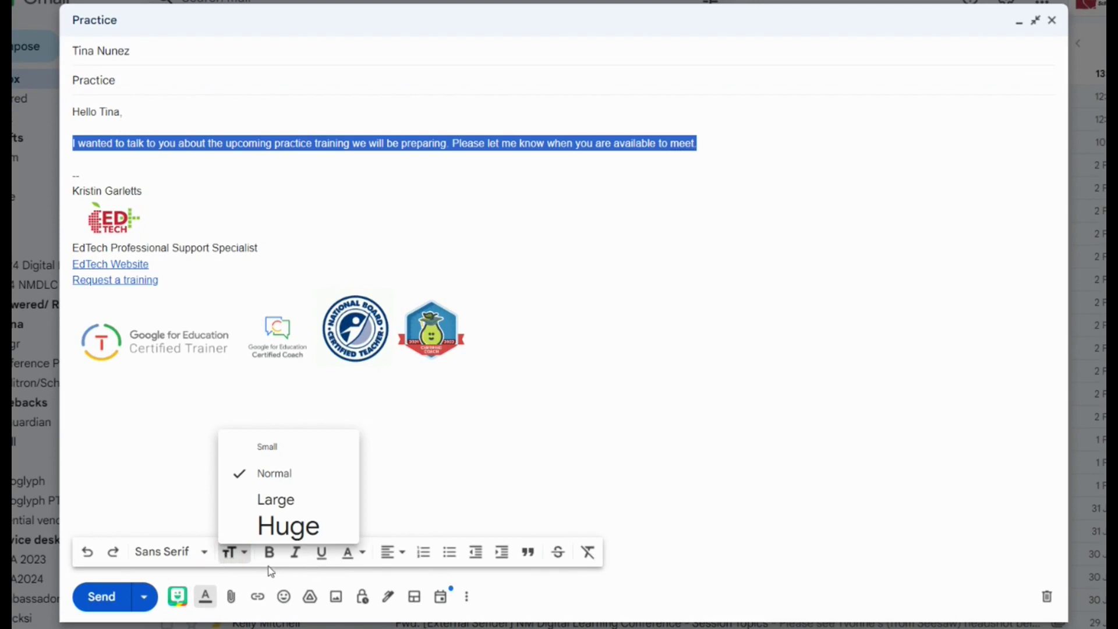
{"action": "left_click", "coordinate": [413, 504]}
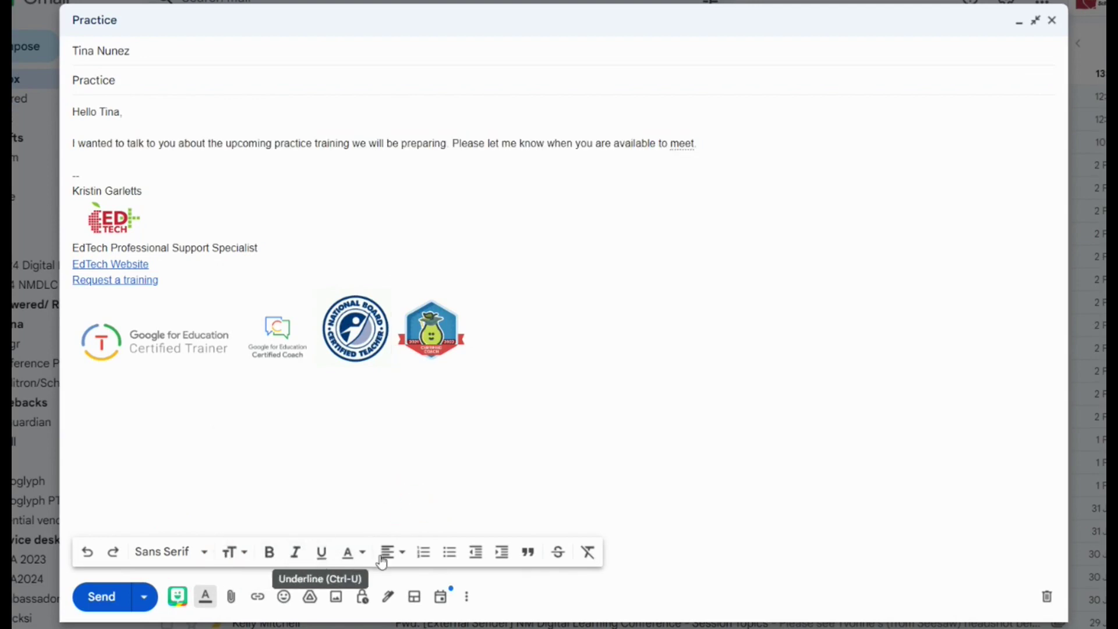
{"action": "left_click", "coordinate": [359, 563]}
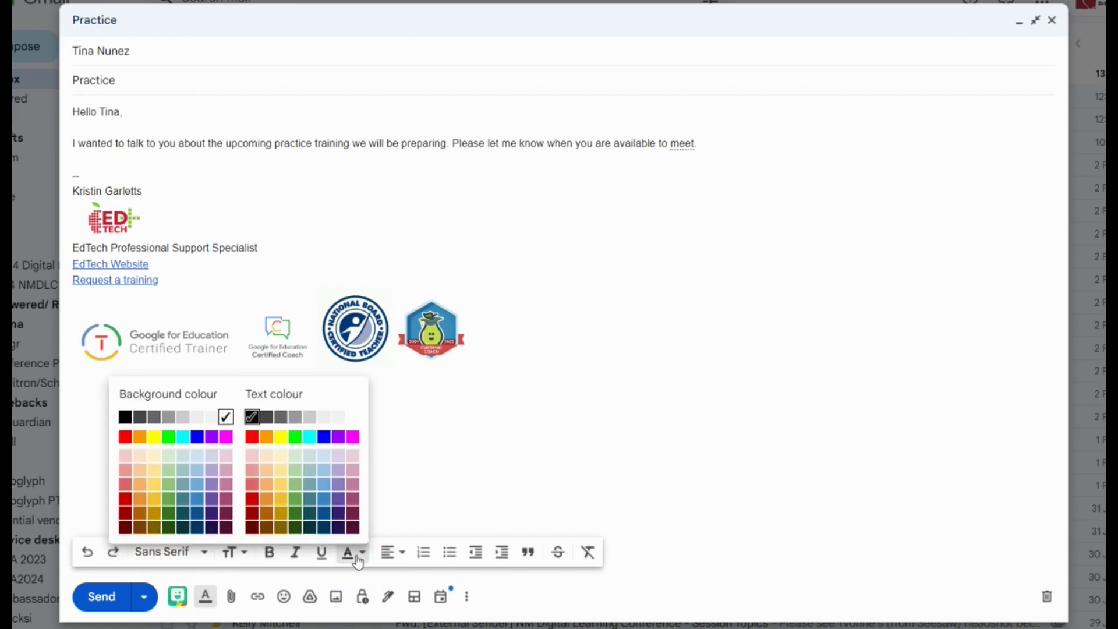
{"action": "left_click", "coordinate": [411, 499]}
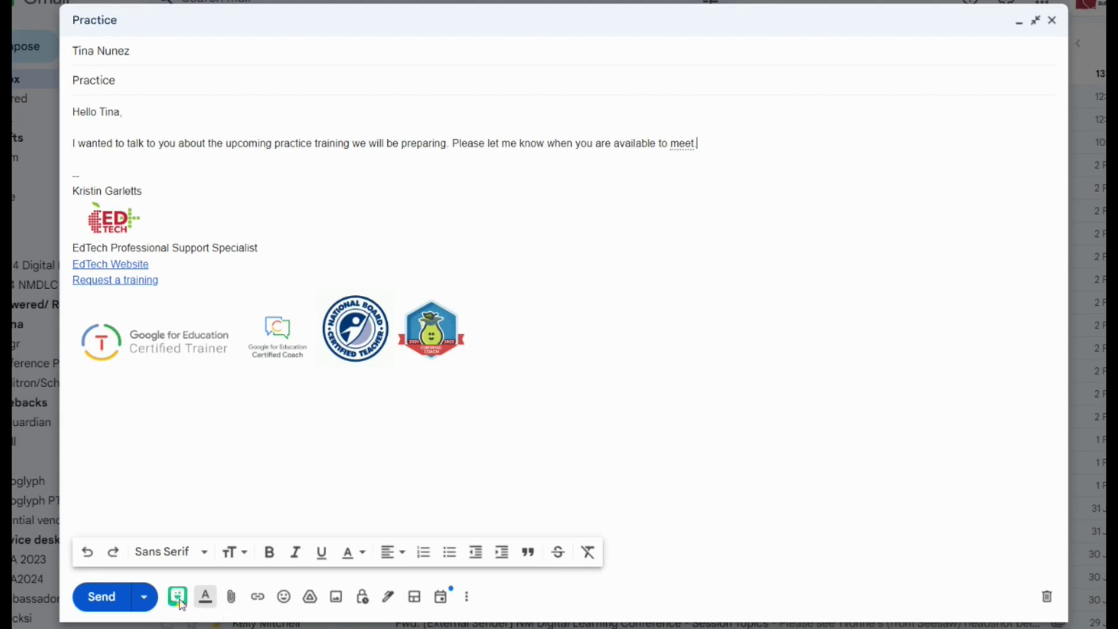
- Attach the file "edtech+-02 (1)" from the Downloads folder to the email
{"action": "left_click", "coordinate": [231, 597]}
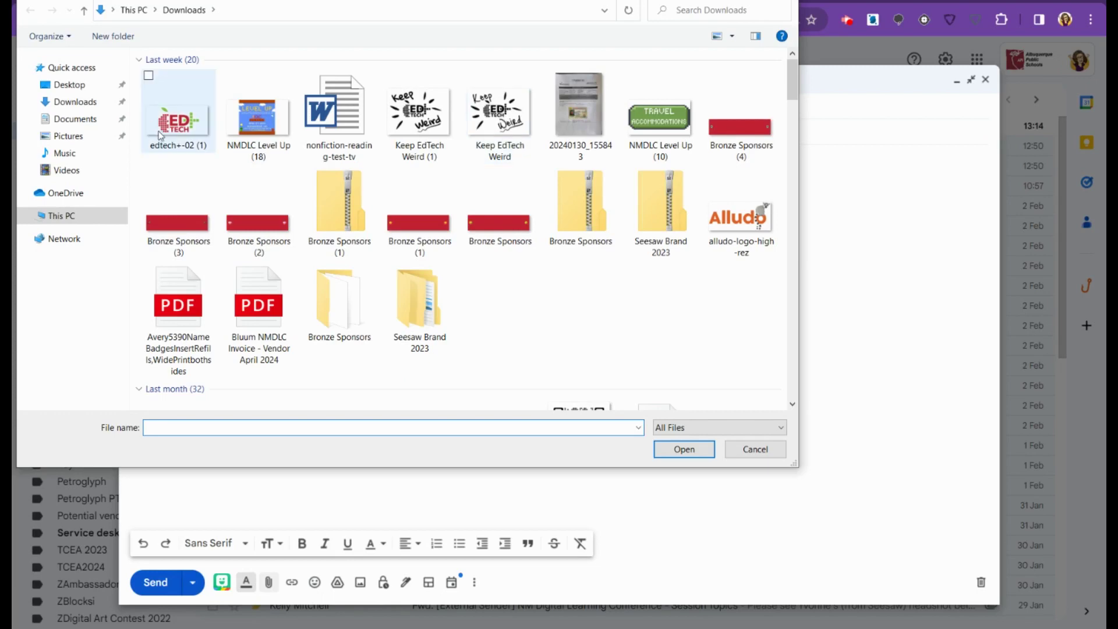
{"action": "left_click", "coordinate": [160, 132]}
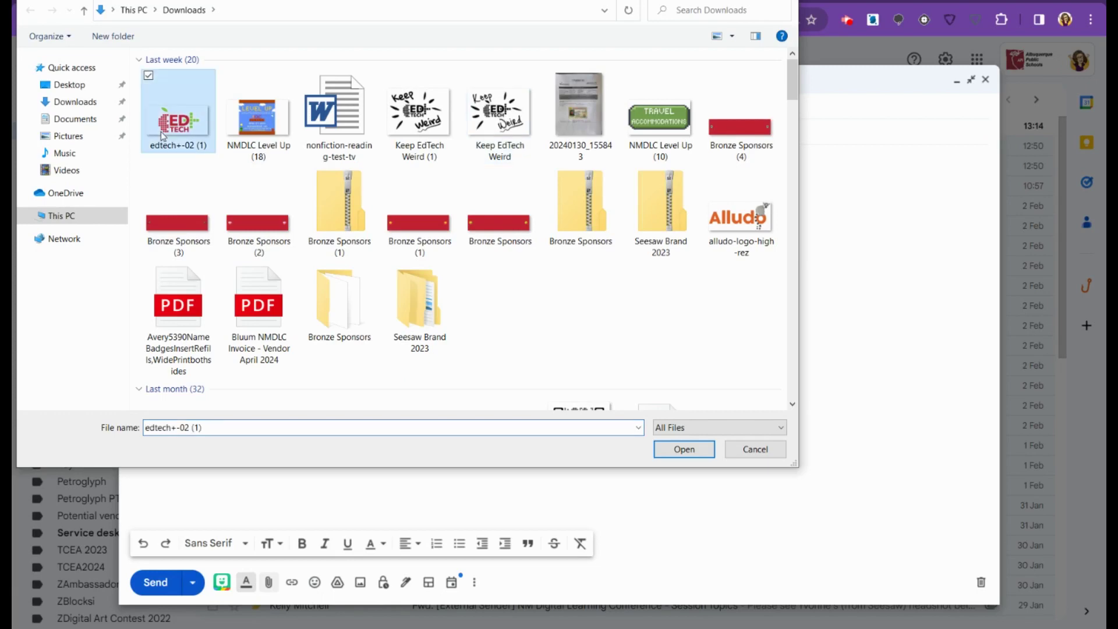
{"action": "left_click", "coordinate": [703, 449]}
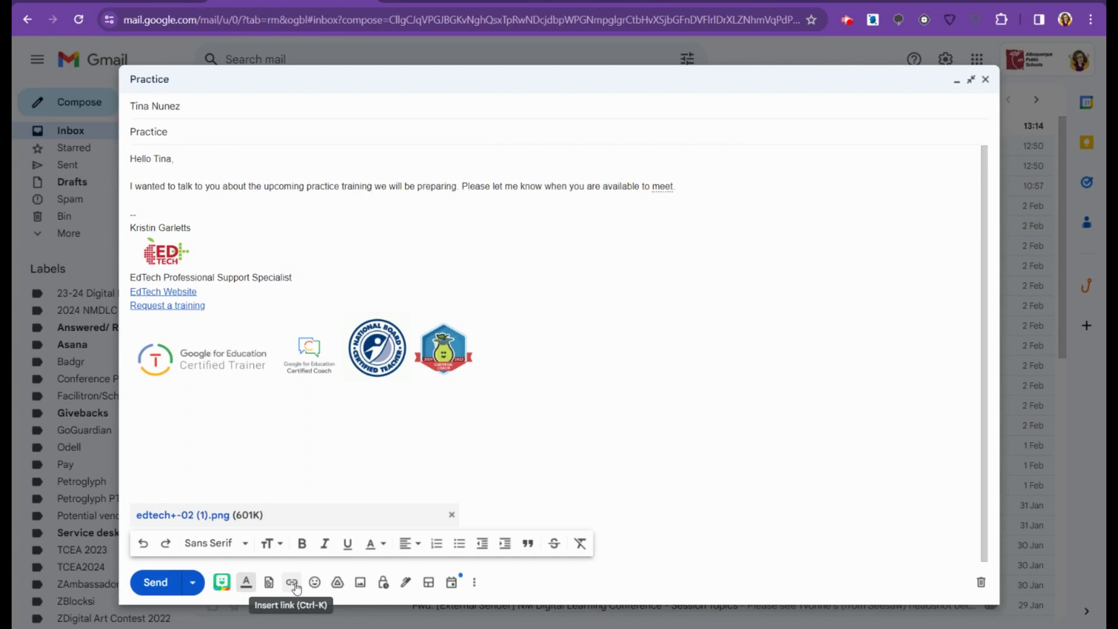
- At the end of the body paragraph, insert a link displayed as "NMDCL" to nmdlc.com, followed by a grinning face emoji
{"action": "left_click", "coordinate": [293, 584]}
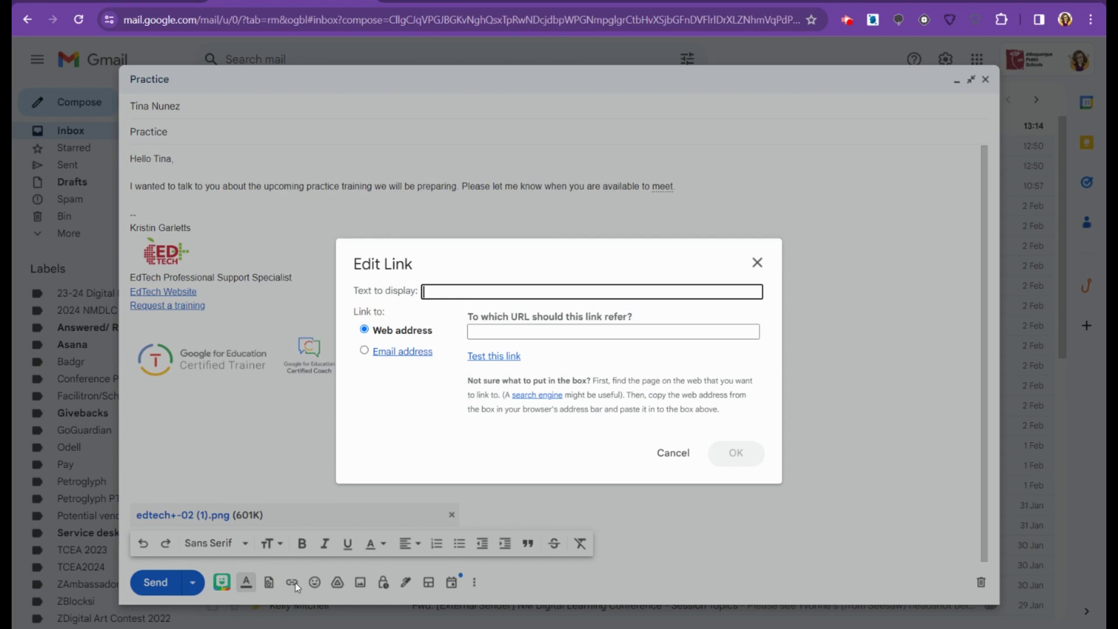
{"action": "type", "text": "NMDCL"}
{"action": "left_click", "coordinate": [471, 333]}
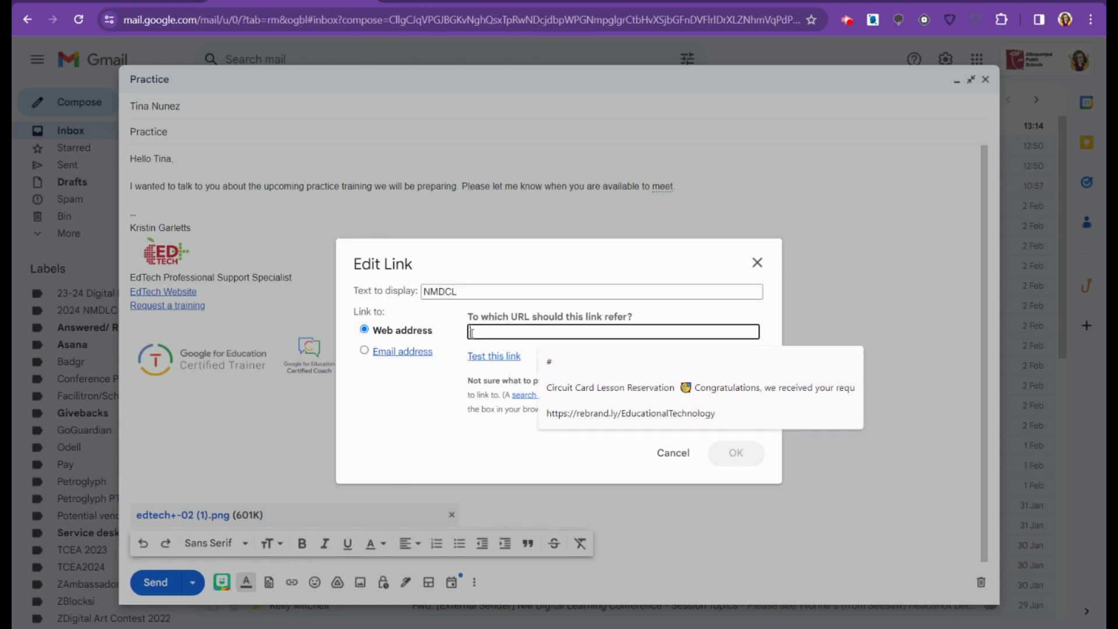
{"action": "type", "text": "nmdlc.com"}
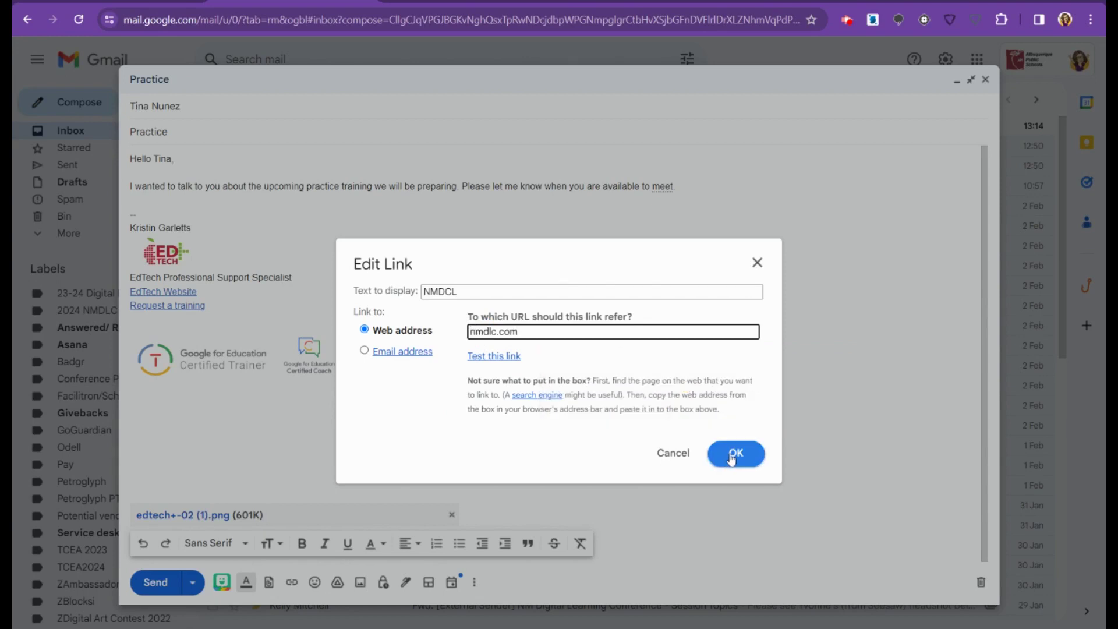
{"action": "left_click", "coordinate": [735, 454]}
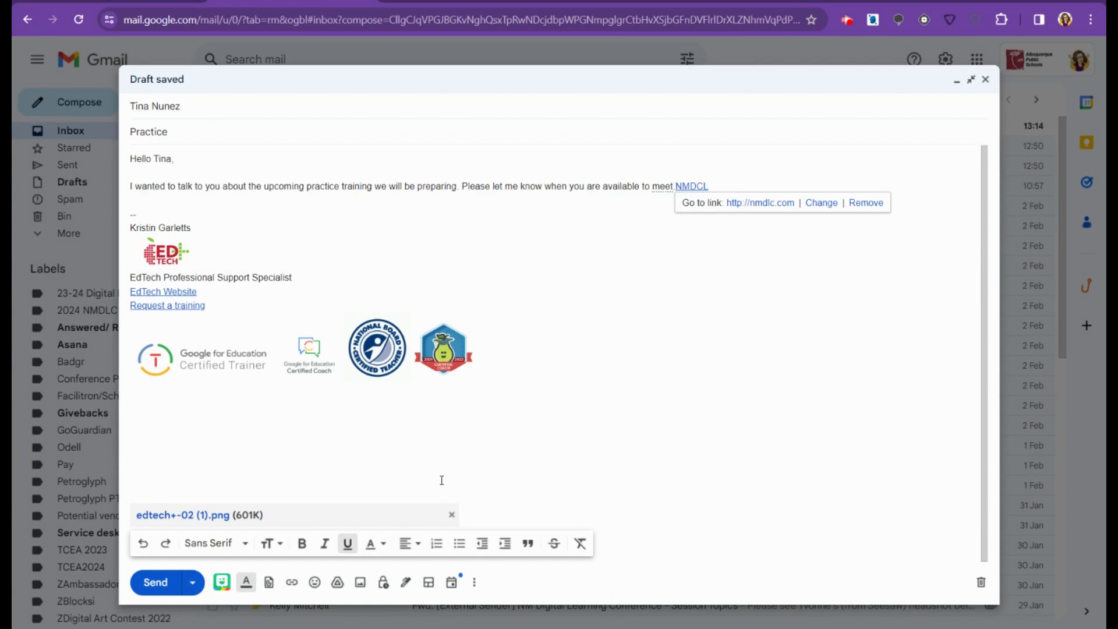
{"action": "left_click", "coordinate": [316, 588]}
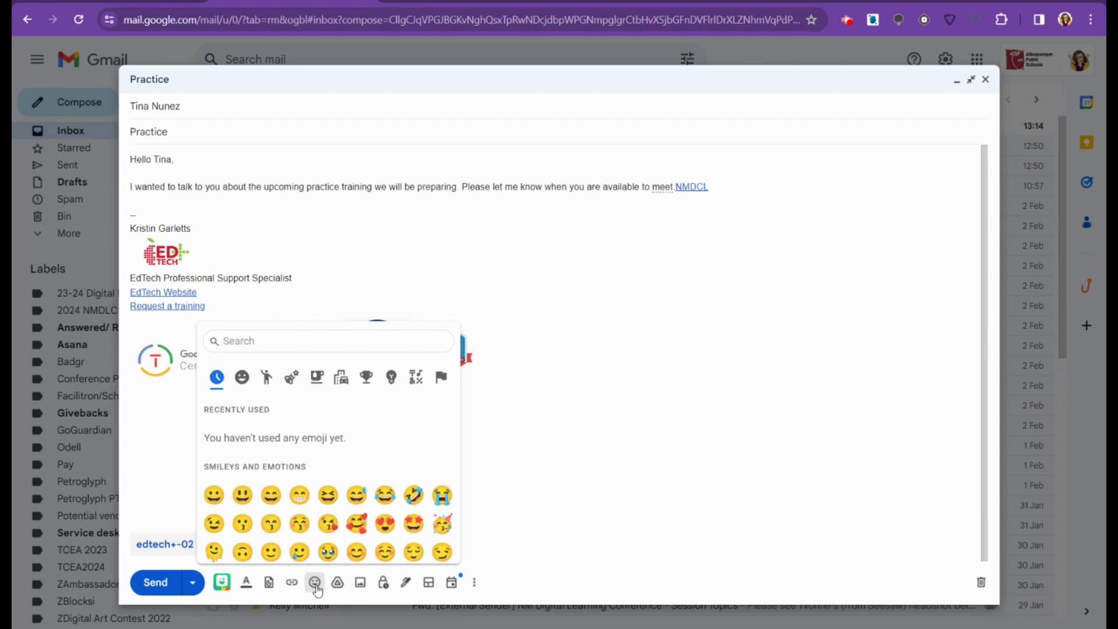
{"action": "left_click", "coordinate": [215, 495]}
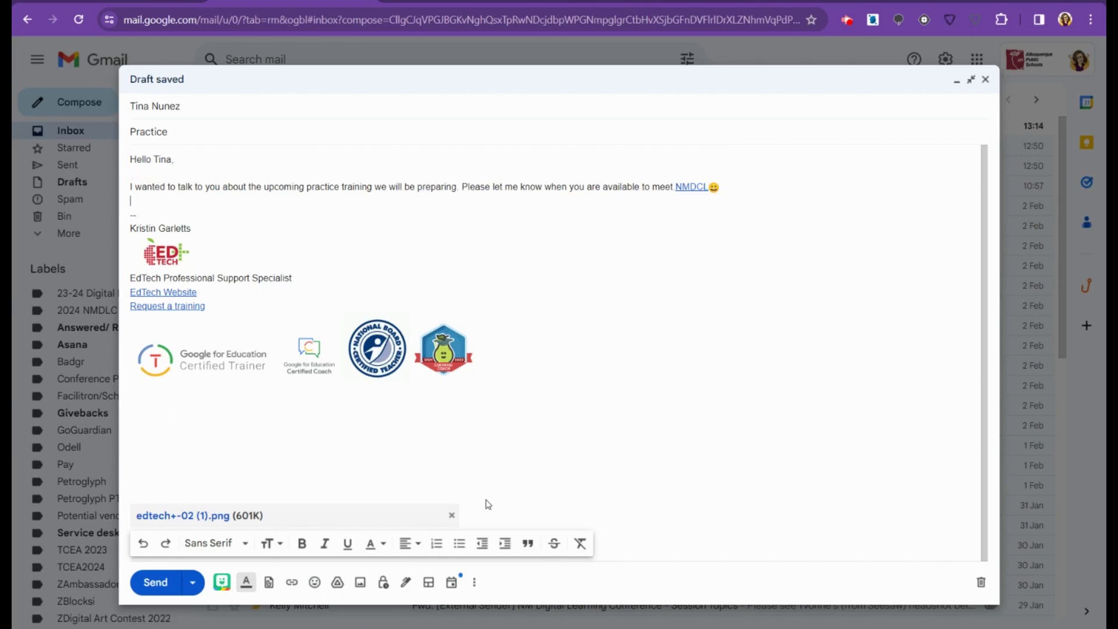
- Upload the image "NMDLC Level Up (18)" from Downloads and insert it inline below the body paragraph
{"action": "left_click", "coordinate": [361, 582]}
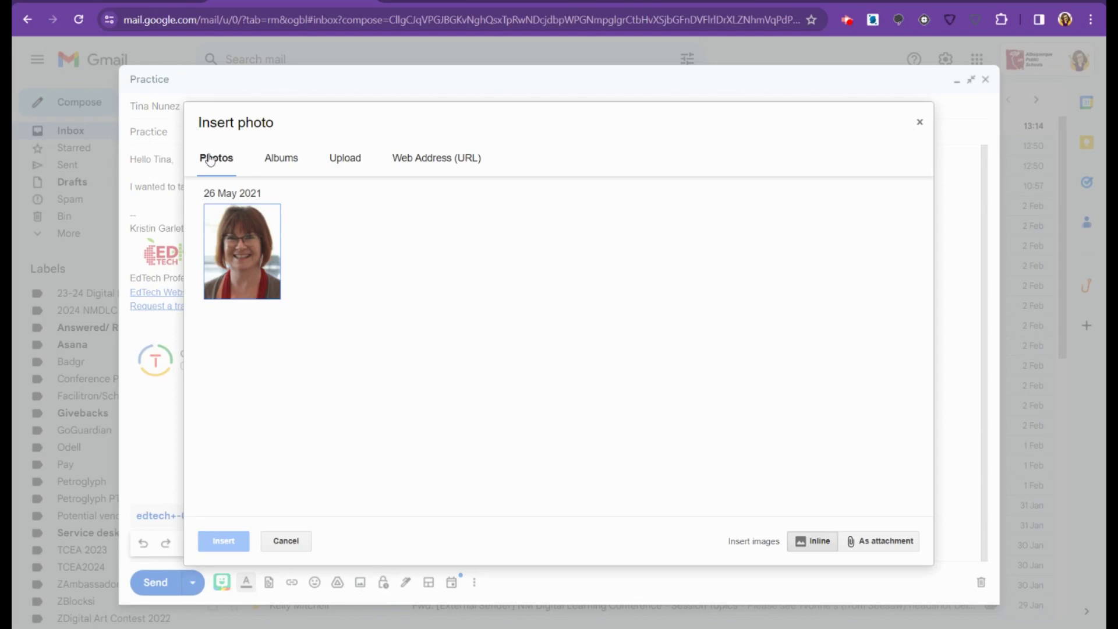
{"action": "left_click", "coordinate": [284, 157]}
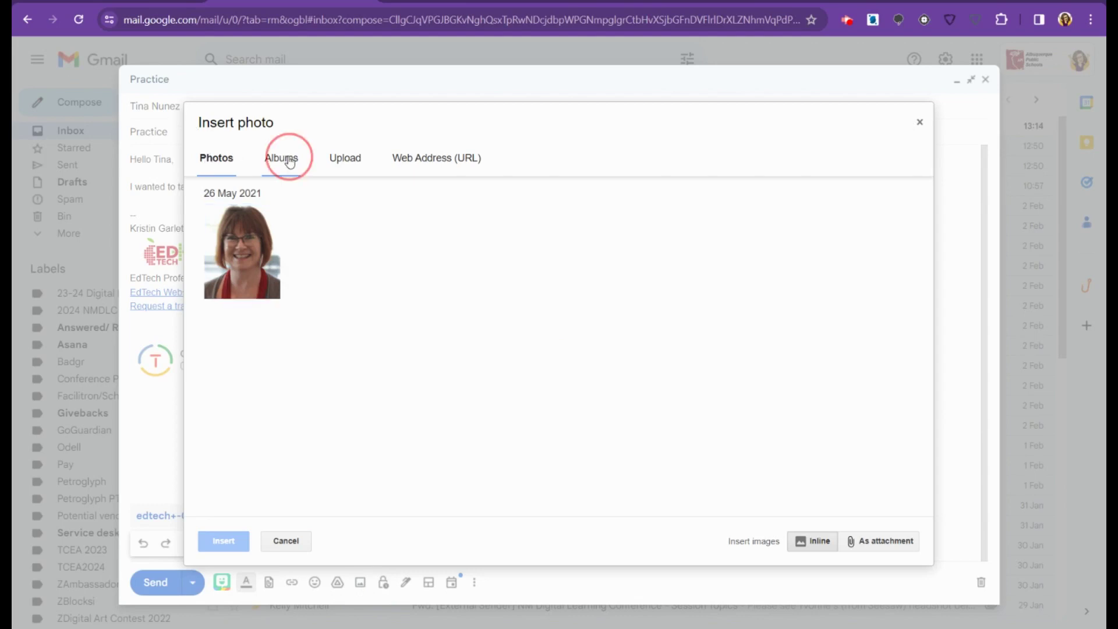
{"action": "left_click", "coordinate": [355, 165]}
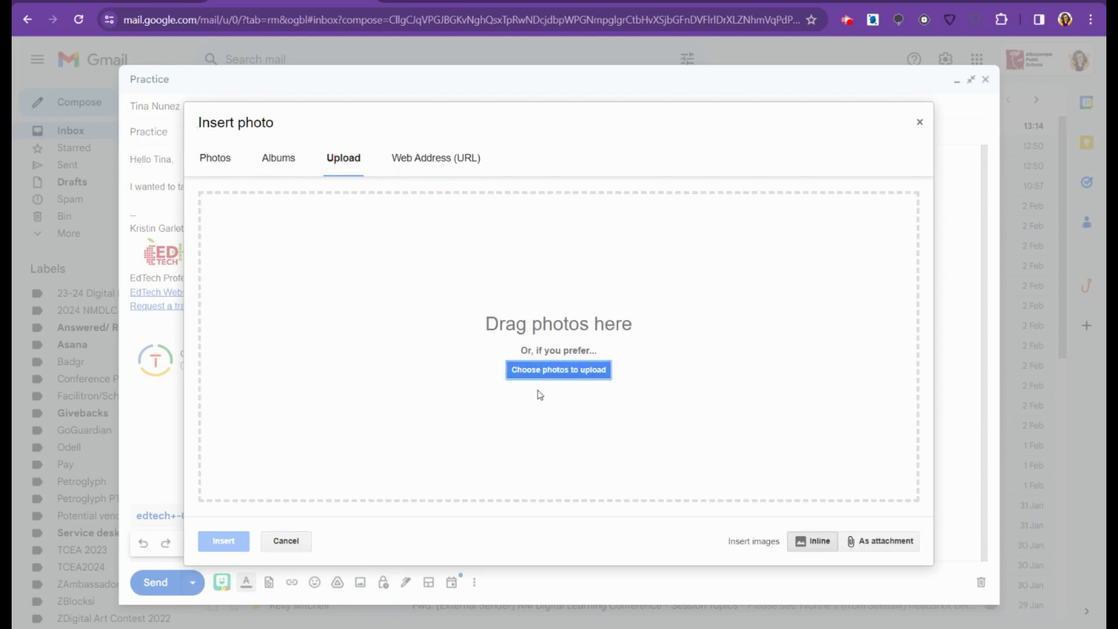
{"action": "left_click", "coordinate": [558, 373]}
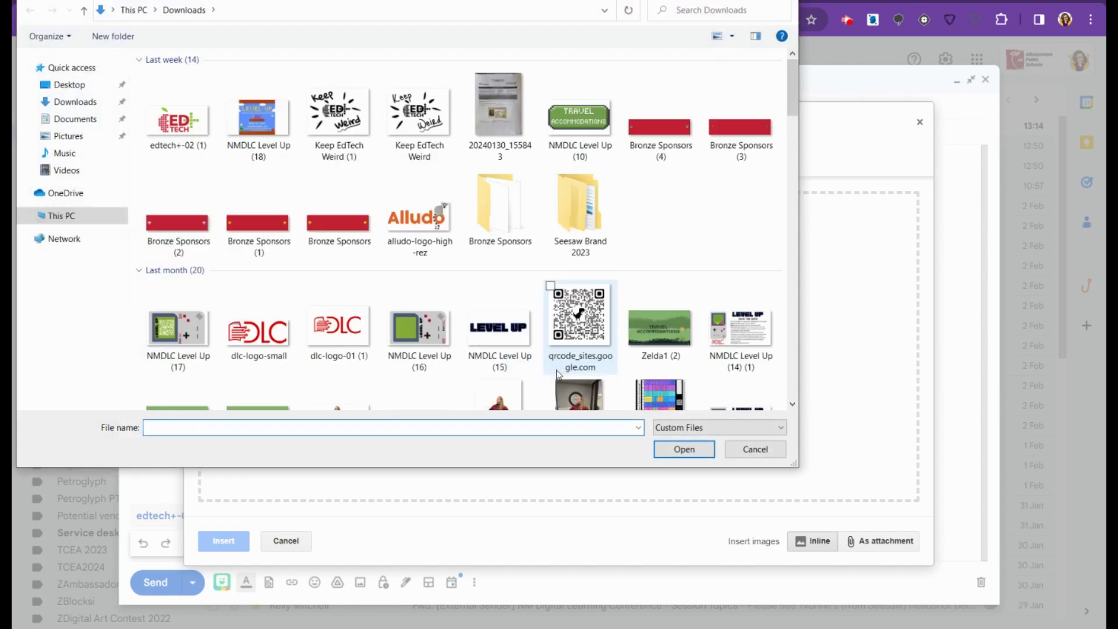
{"action": "left_click", "coordinate": [257, 129]}
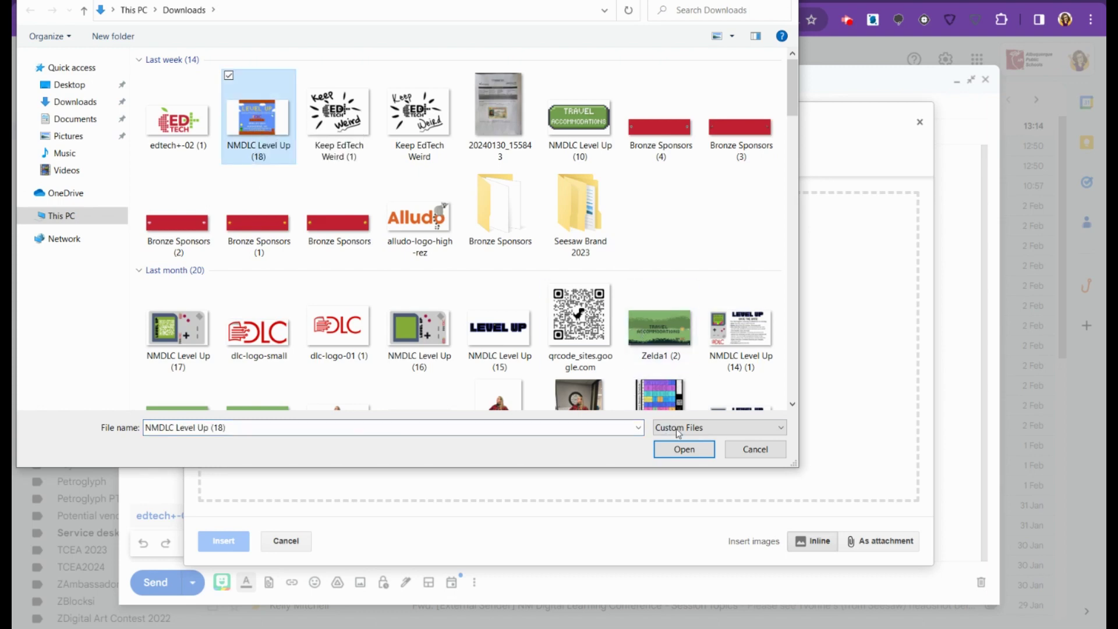
{"action": "left_click", "coordinate": [683, 449]}
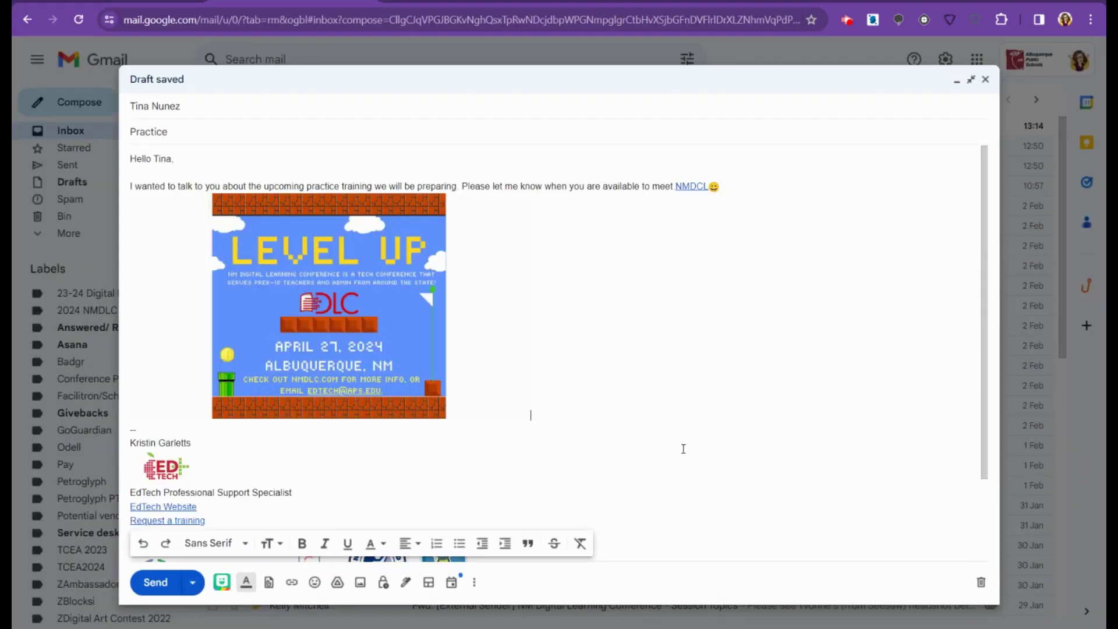
- Set the inserted Level Up image to the Small size, enlarge it freehand and deselect it
{"action": "left_click", "coordinate": [330, 398]}
{"action": "left_click", "coordinate": [146, 431]}
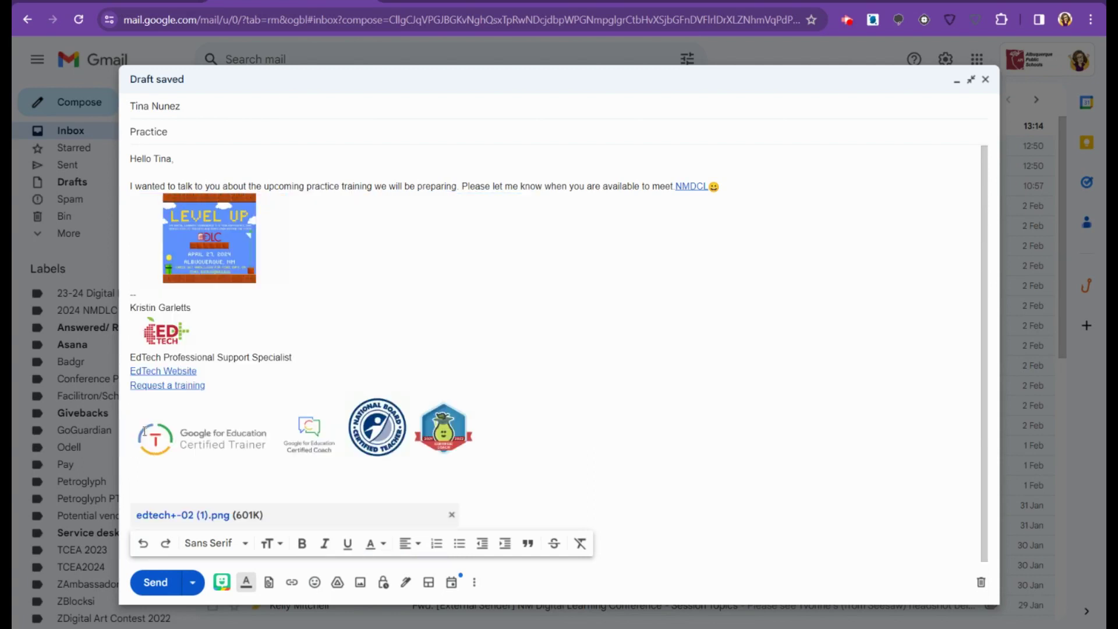
{"action": "left_click", "coordinate": [219, 256]}
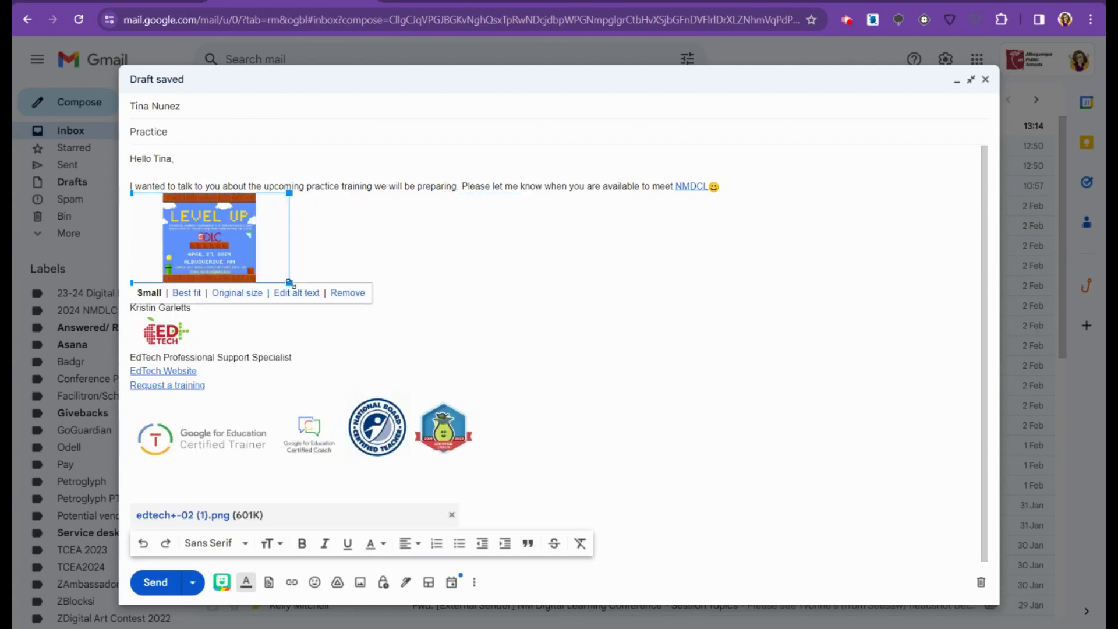
{"action": "left_click", "coordinate": [425, 310]}
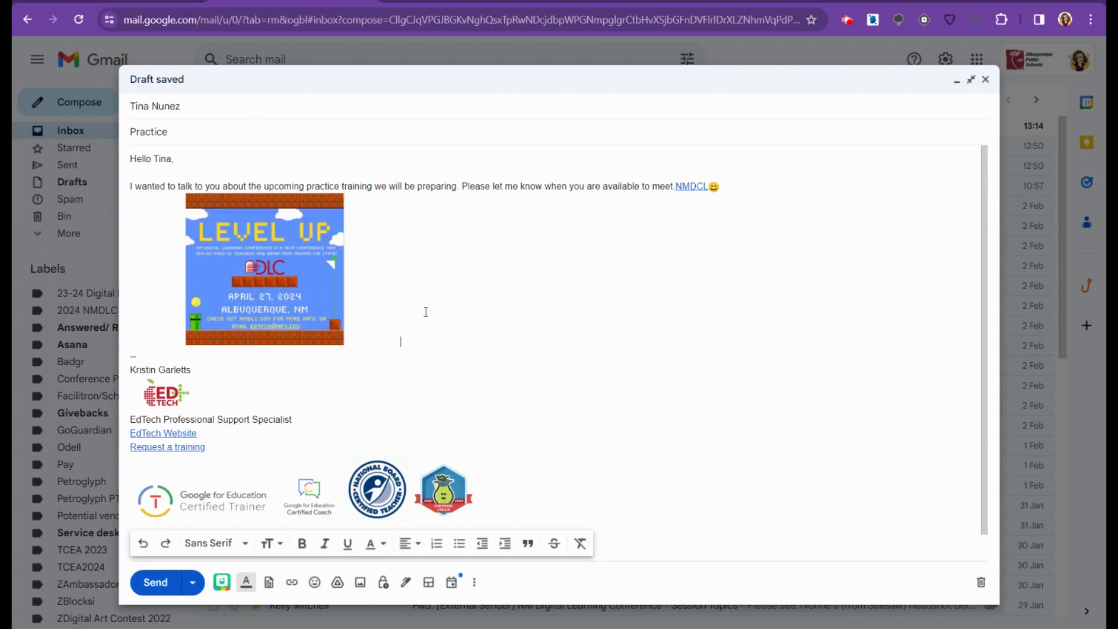
- Examine the confidential mode expiry and SMS passcode options for the email and cancel without applying them
{"action": "left_click", "coordinate": [384, 583]}
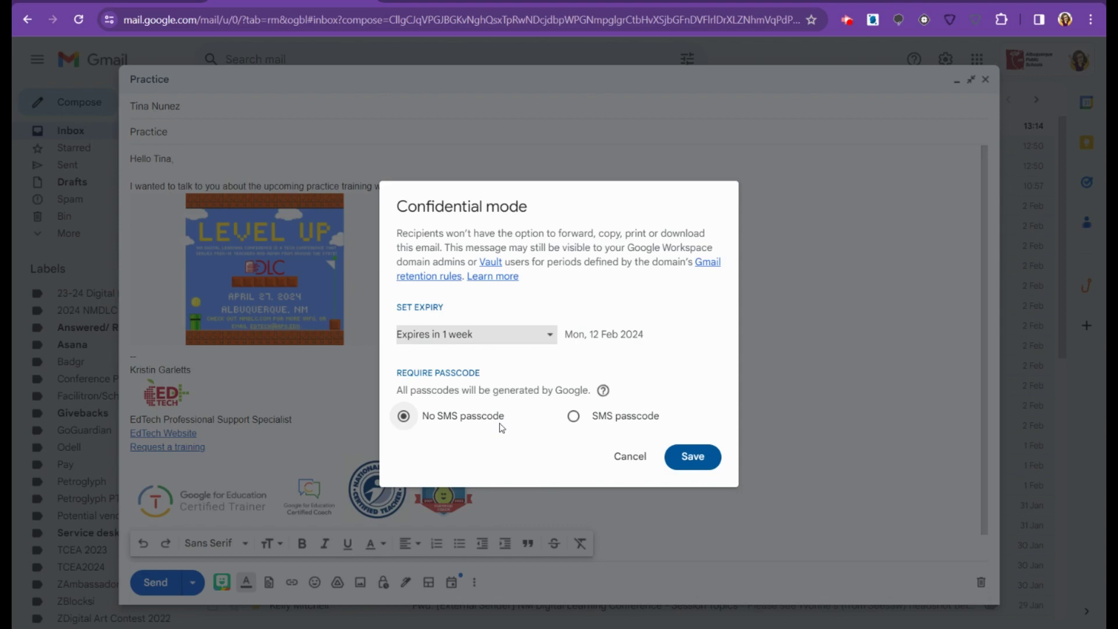
{"action": "left_click", "coordinate": [550, 335]}
{"action": "left_click", "coordinate": [597, 319]}
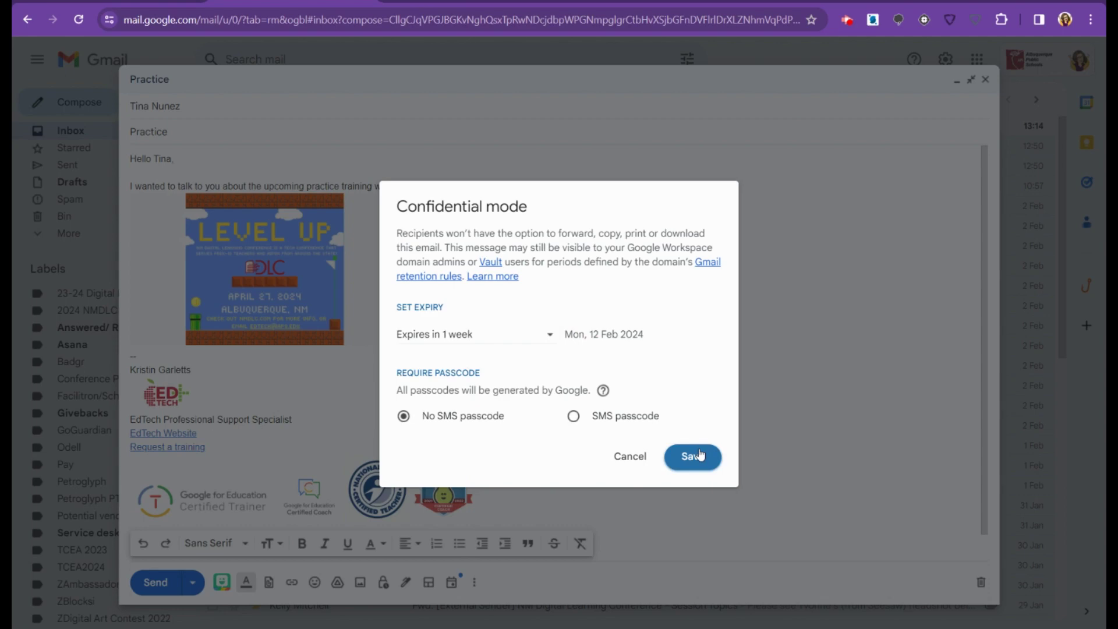
{"action": "left_click", "coordinate": [617, 464]}
- Look over the available signatures and the additional message options, such as templates, labels and read receipt
{"action": "left_click", "coordinate": [408, 583]}
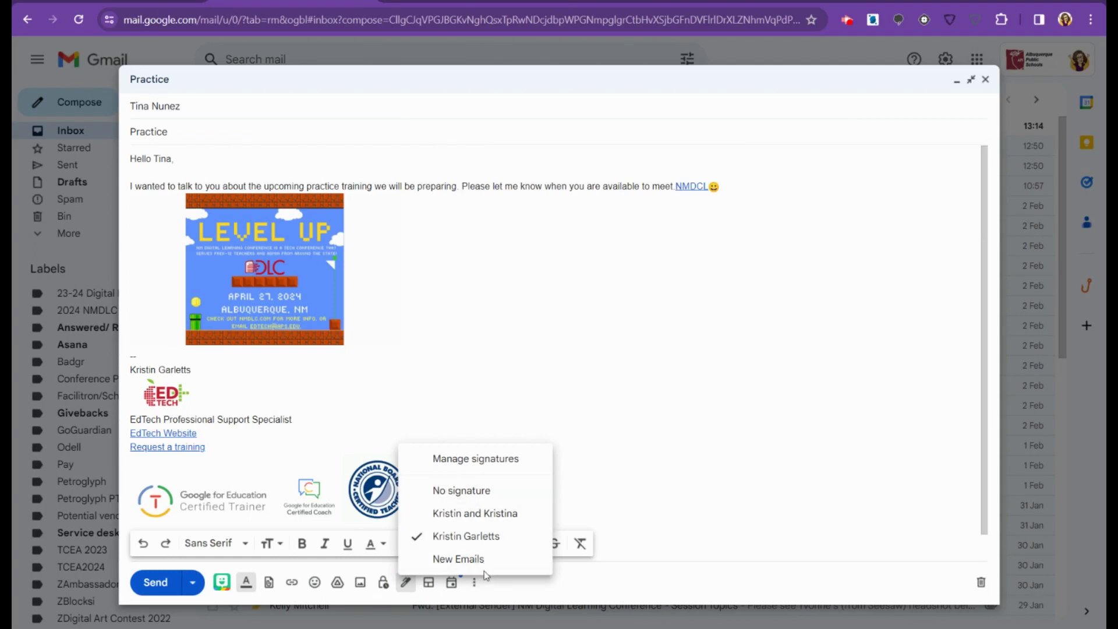
{"action": "left_click", "coordinate": [620, 441]}
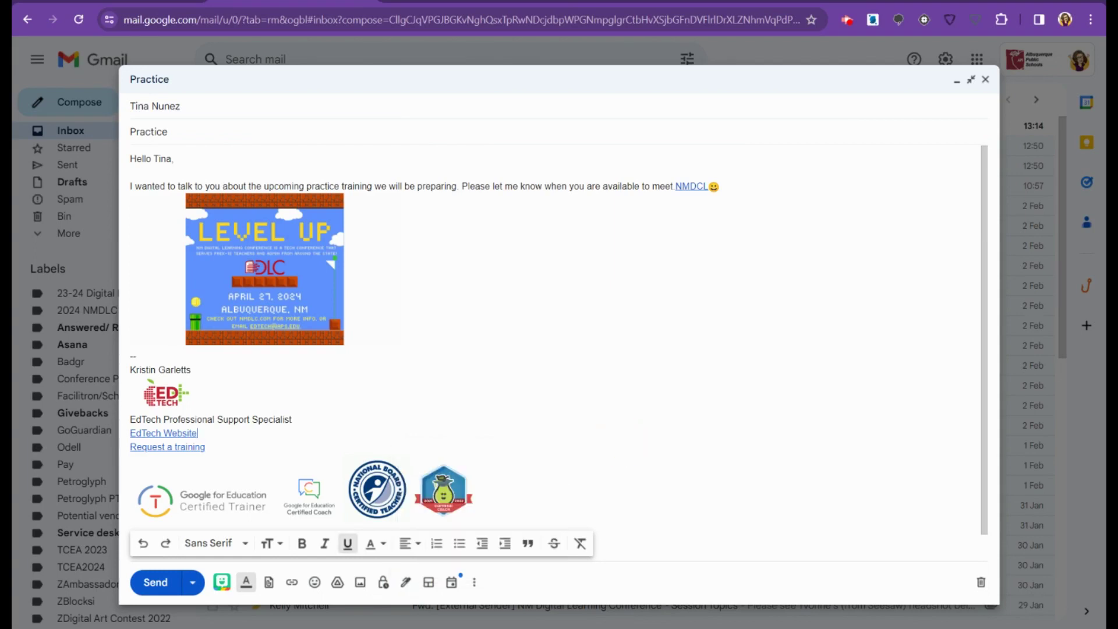
{"action": "left_click", "coordinate": [475, 583]}
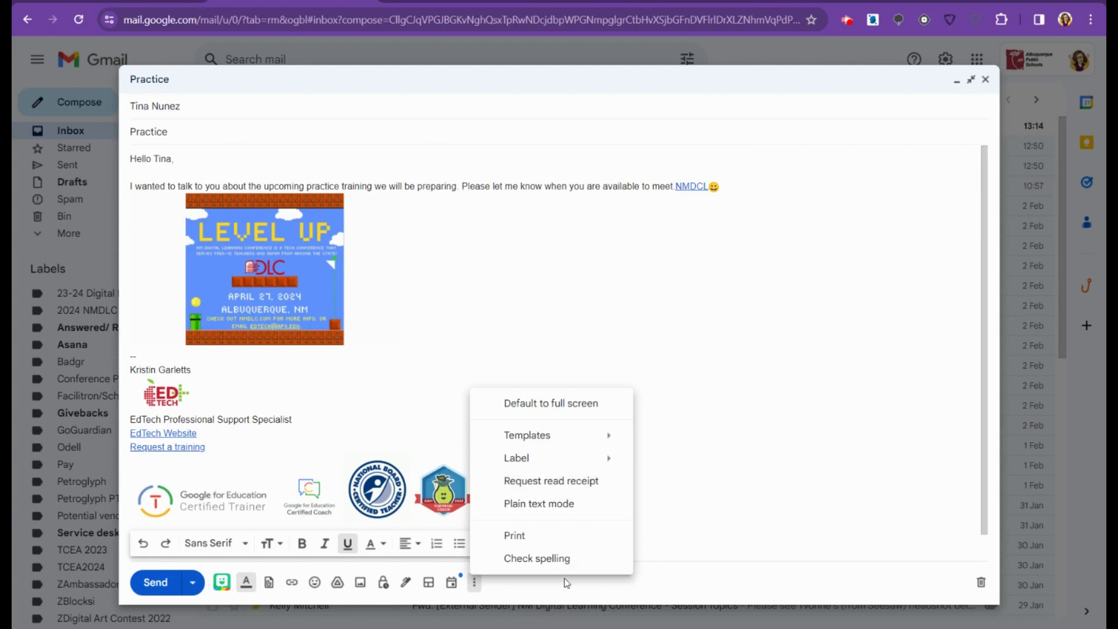
{"action": "left_click", "coordinate": [682, 476]}
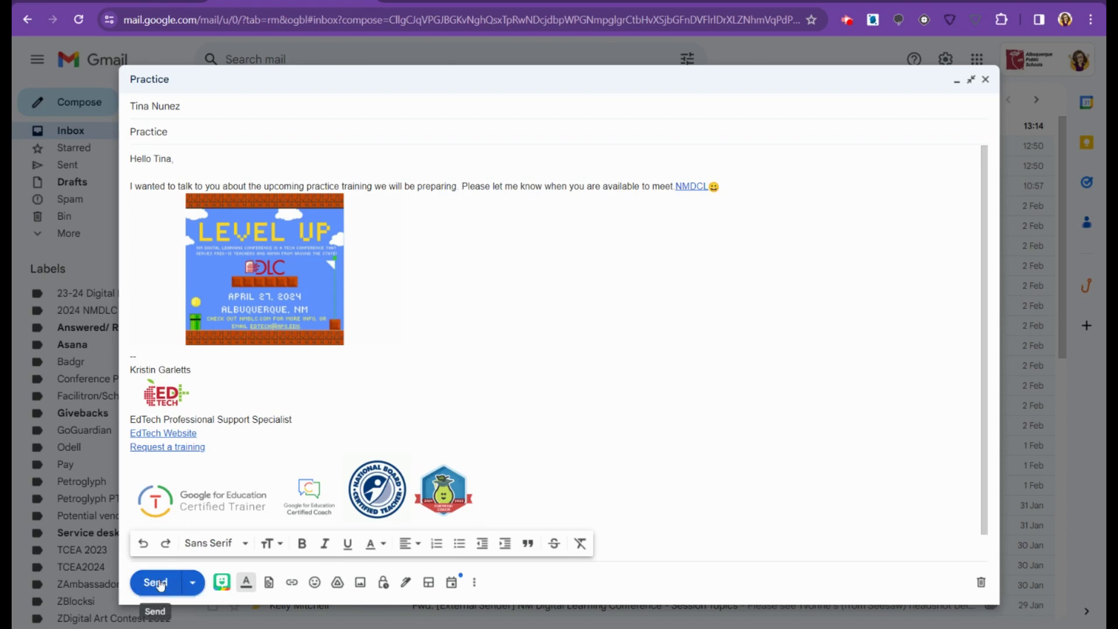
- Schedule the Practice email for 6 Feb 2024 at 14:00 and open it from the Scheduled messages
{"action": "left_click", "coordinate": [193, 582]}
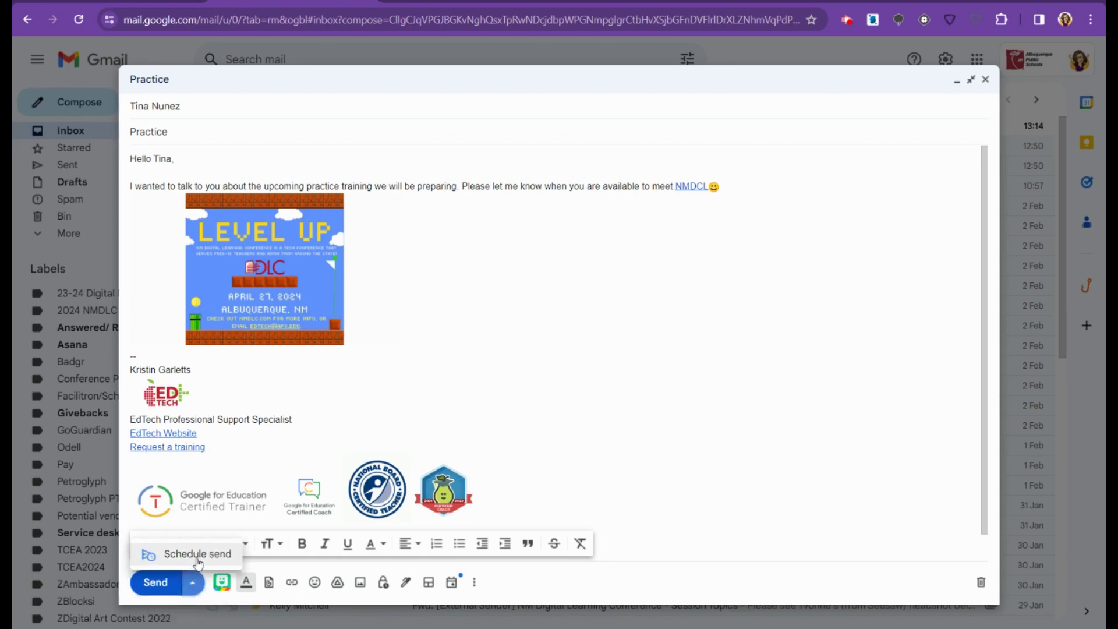
{"action": "left_click", "coordinate": [197, 558]}
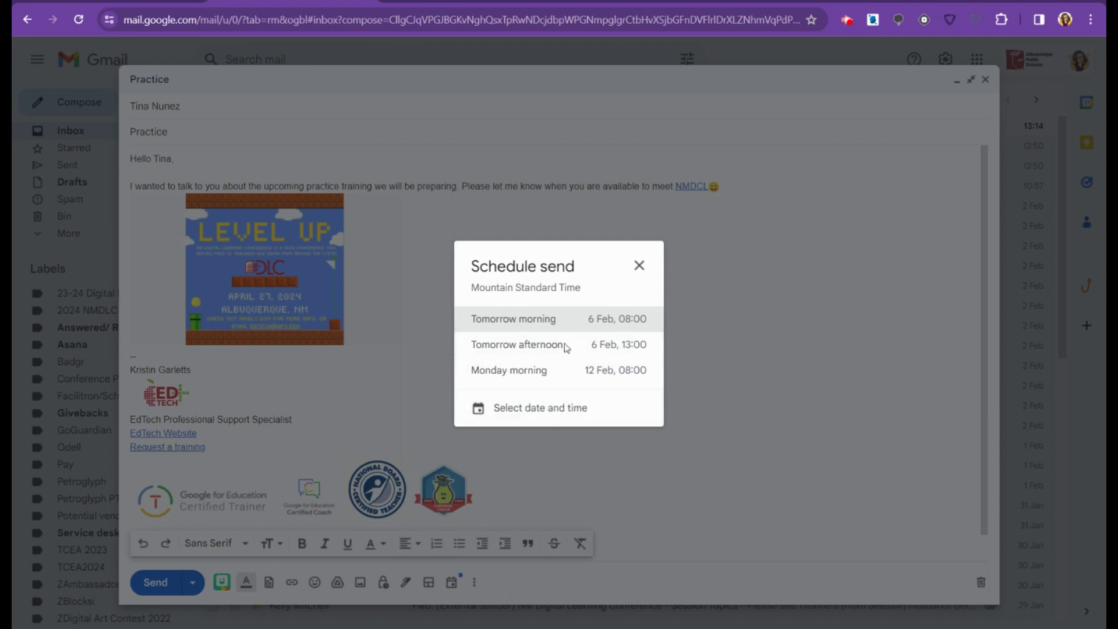
{"action": "left_click", "coordinate": [540, 408]}
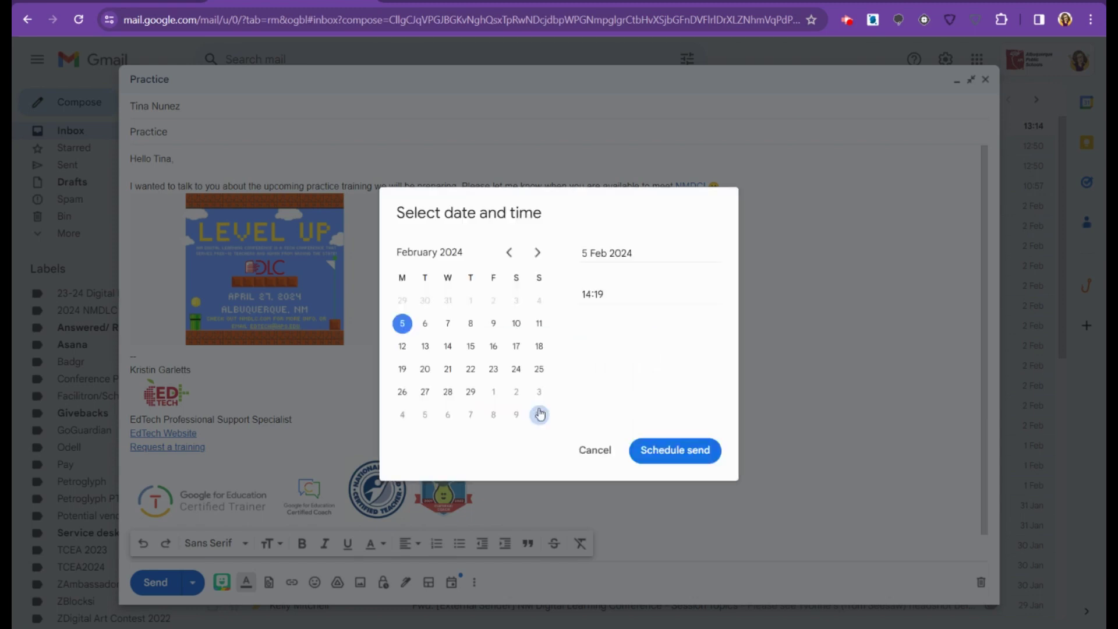
{"action": "left_click", "coordinate": [425, 323]}
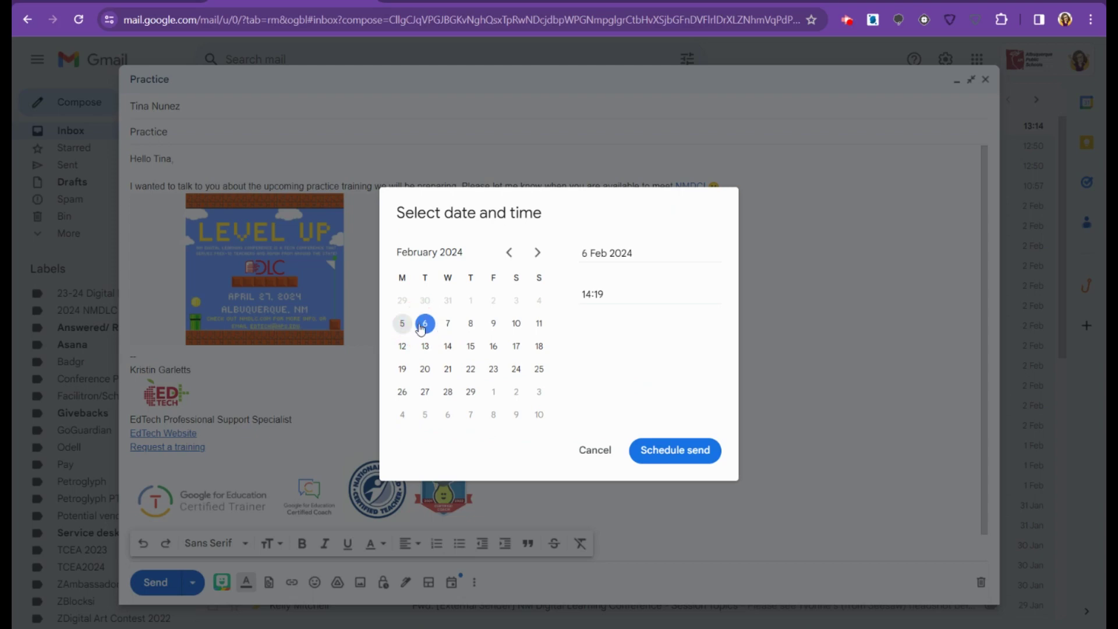
{"action": "left_click", "coordinate": [688, 459]}
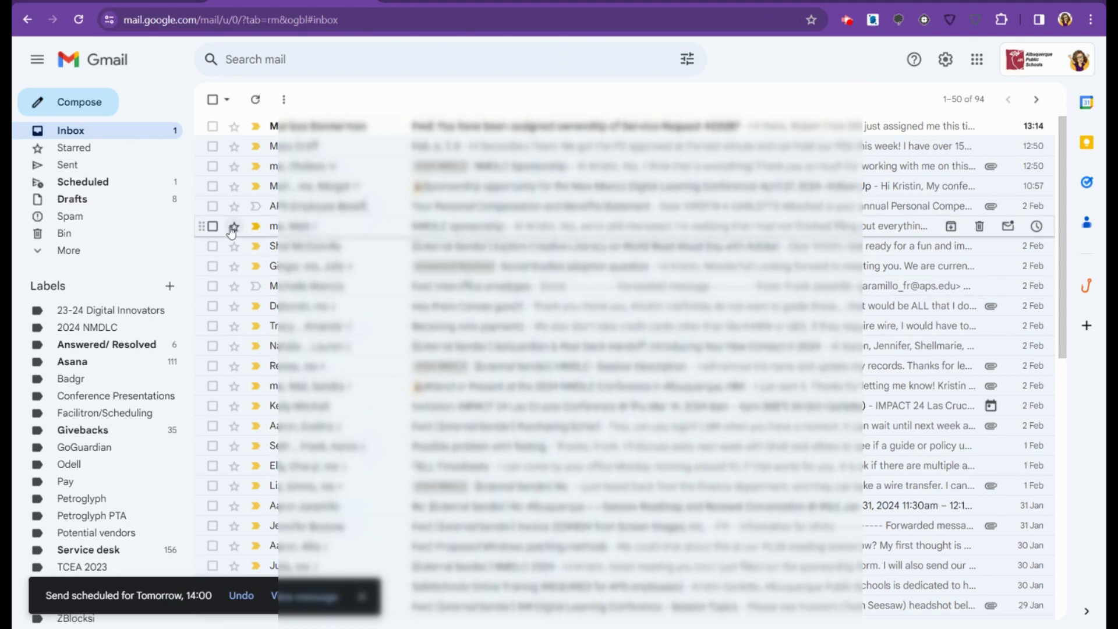
{"action": "left_click", "coordinate": [82, 183]}
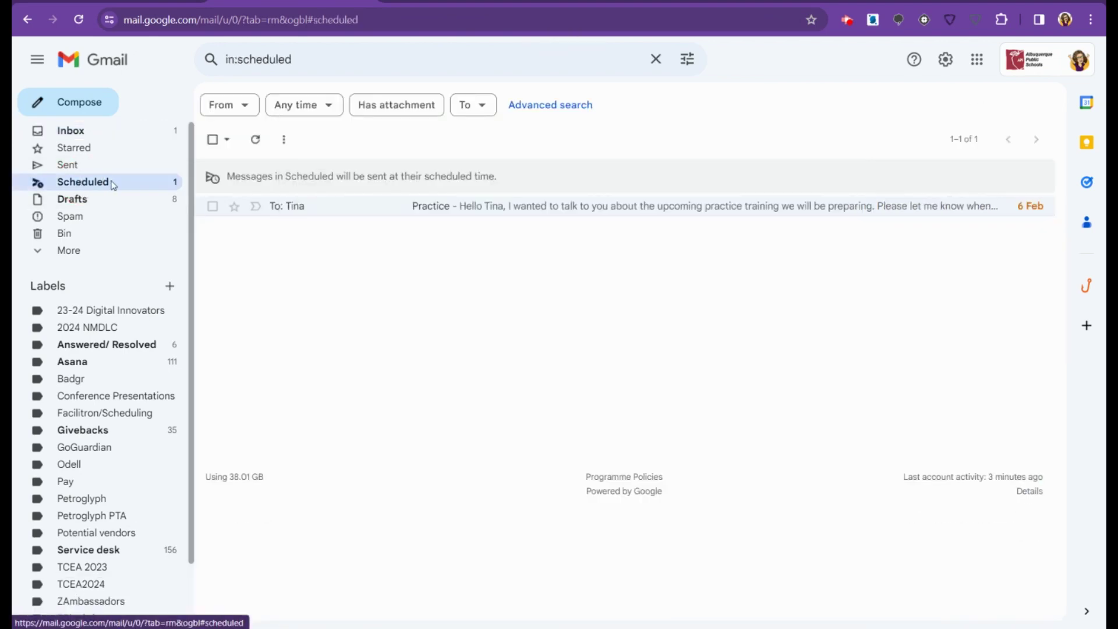
{"action": "left_click", "coordinate": [463, 207]}
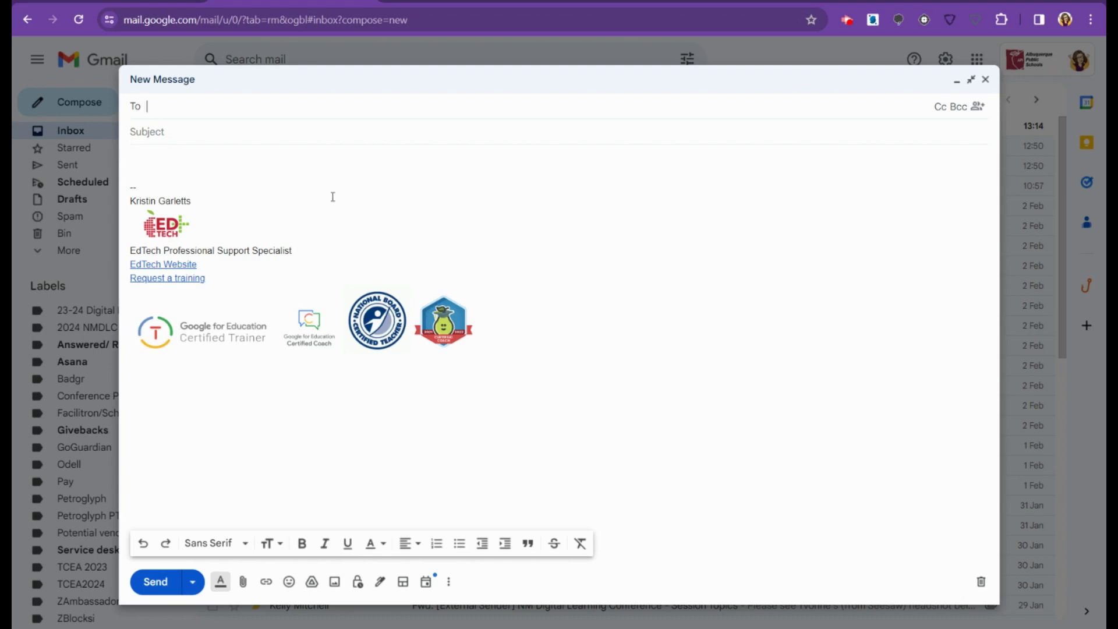
- Insert the "January 3-4 EdTech Training Opportunities for" template into a new message and look through its content
{"action": "left_click", "coordinate": [154, 160]}
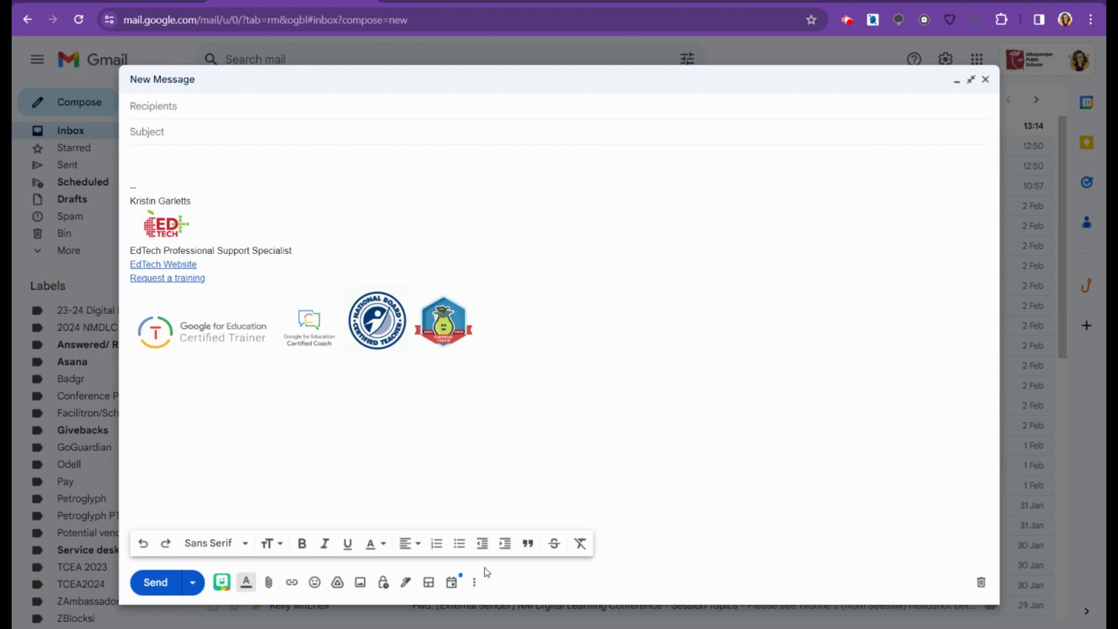
{"action": "left_click", "coordinate": [475, 582]}
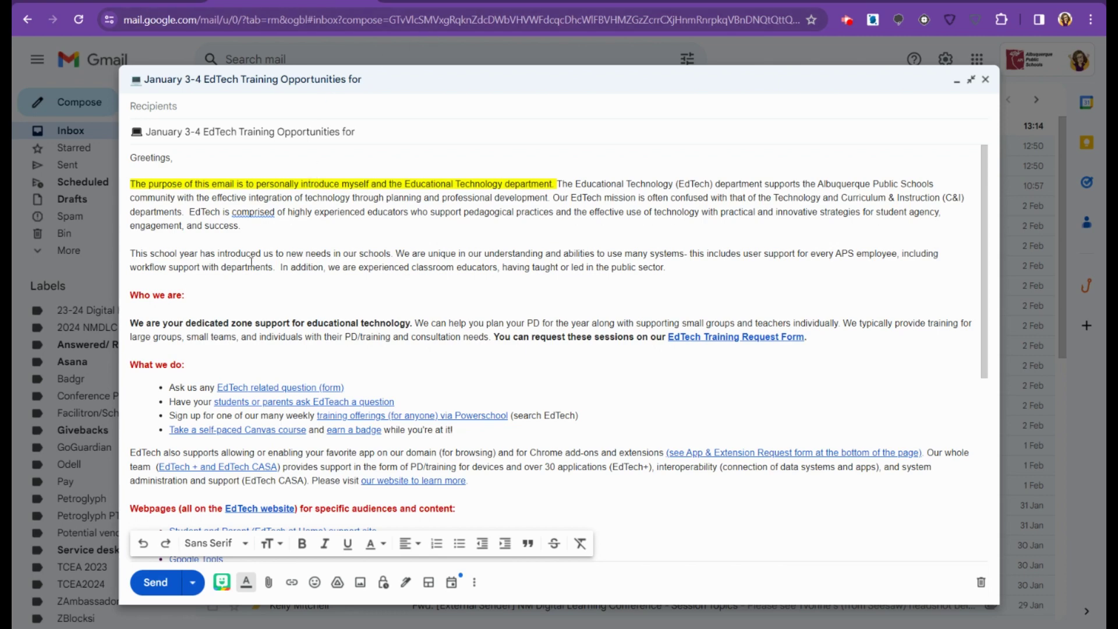
{"action": "left_click", "coordinate": [314, 388]}
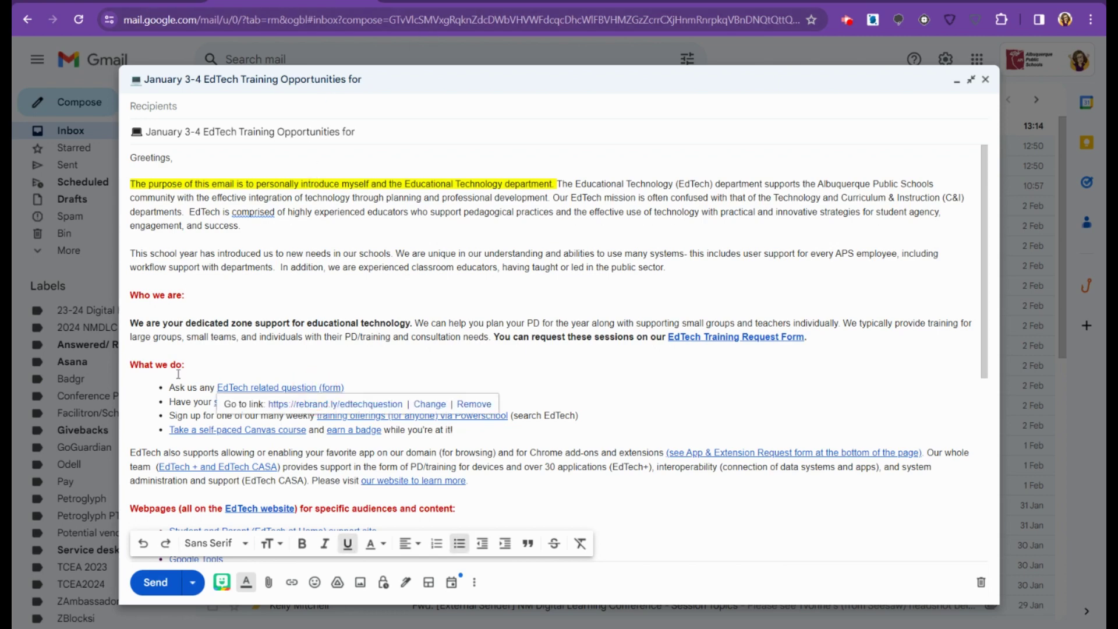
{"action": "left_click", "coordinate": [172, 365]}
{"action": "left_click", "coordinate": [283, 184]}
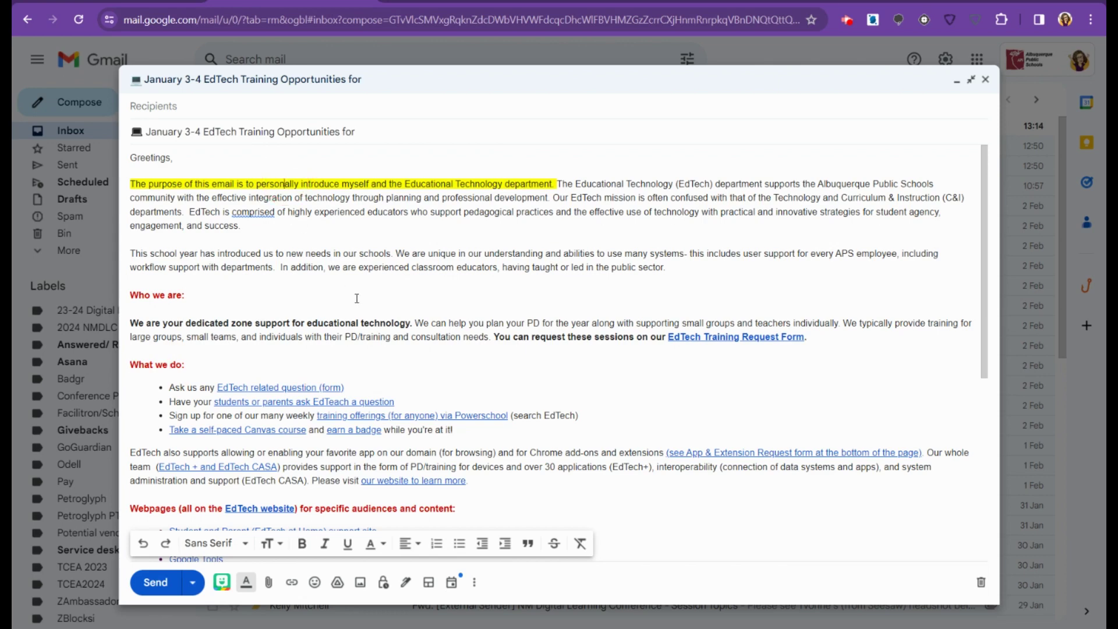
{"action": "scroll", "coordinate": [357, 299], "scroll_direction": "down", "scroll_amount": 6}
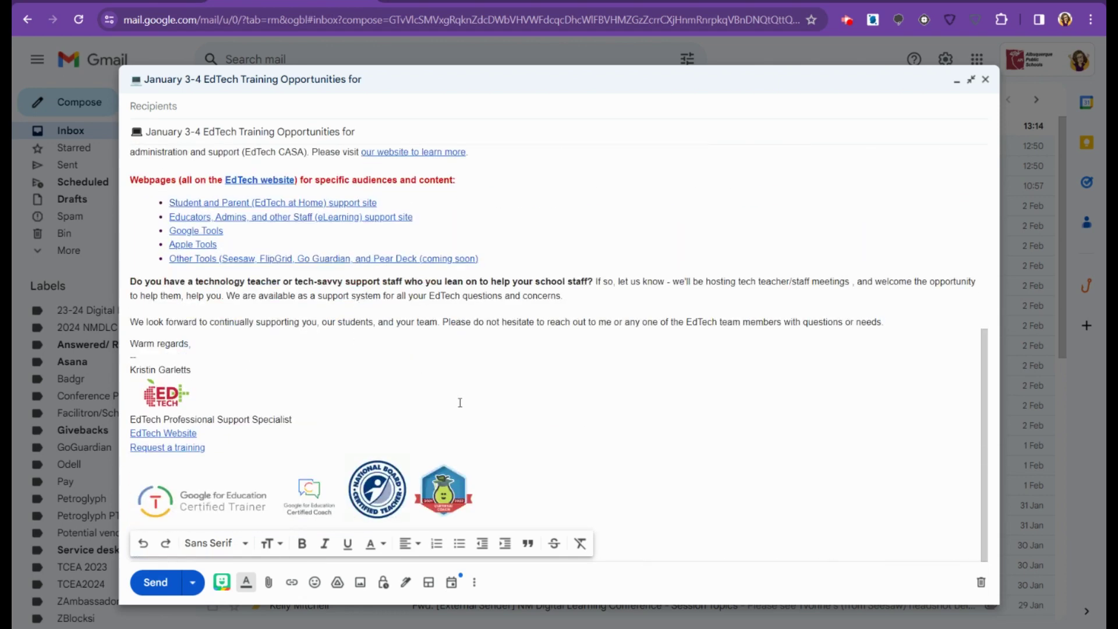
- Delete the entire signature block with its links and badge images below "Warm regards,"
{"action": "mouse_move", "coordinate": [519, 494]}
{"action": "left_mouse_down"}
{"action": "mouse_move", "coordinate": [219, 445]}
{"action": "mouse_move", "coordinate": [155, 407]}
{"action": "mouse_move", "coordinate": [133, 358]}
{"action": "left_mouse_up"}
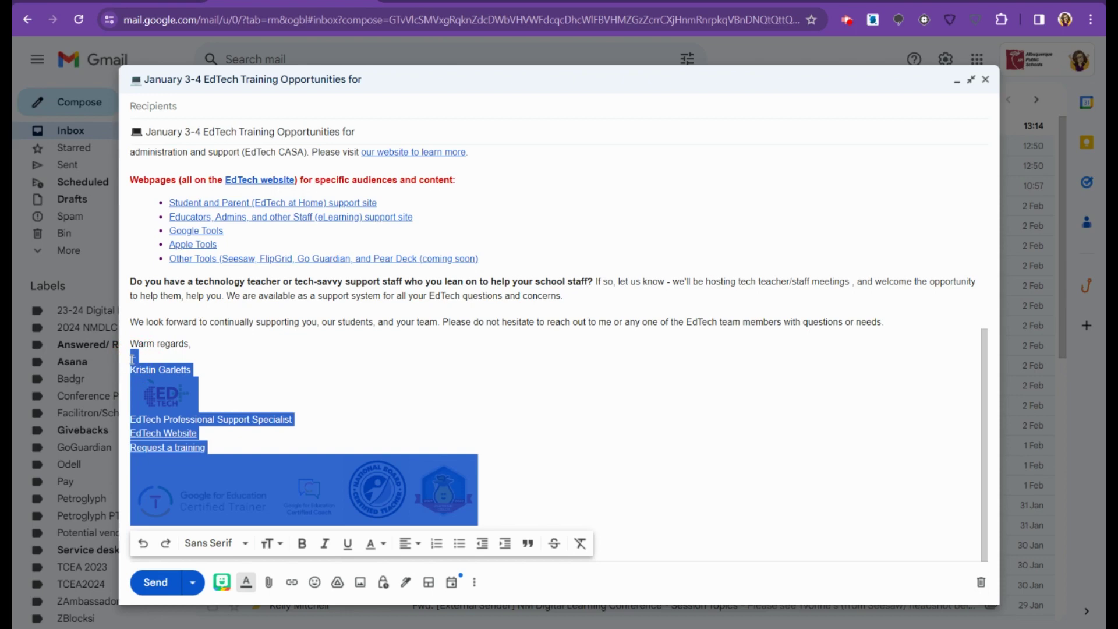
{"action": "key", "text": "BackSpace"}
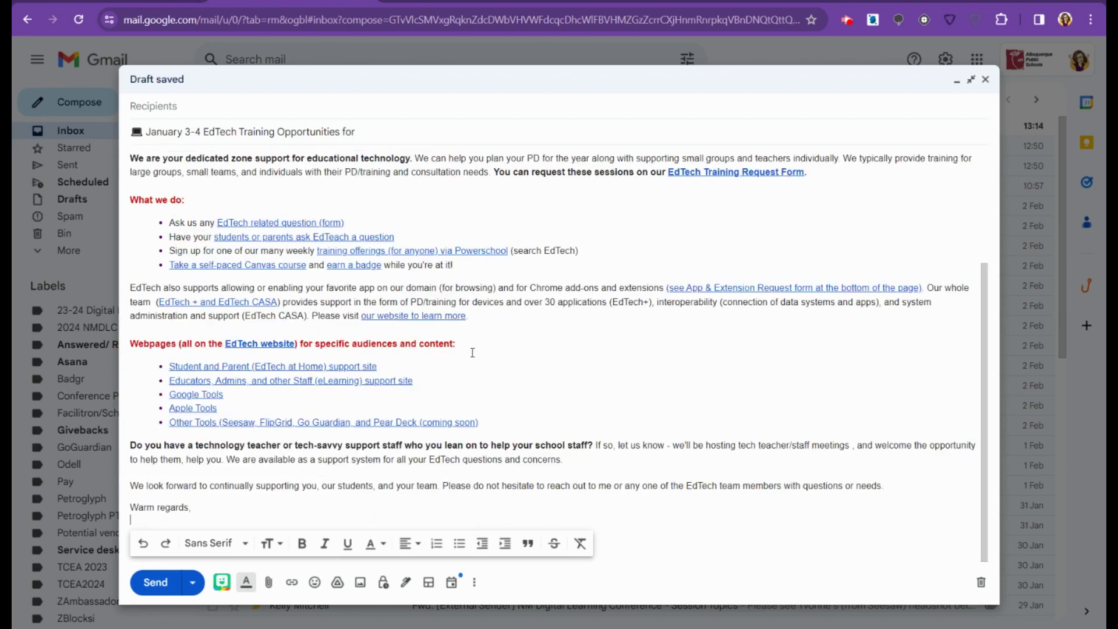
{"action": "scroll", "coordinate": [456, 234], "scroll_direction": "up", "scroll_amount": 3}
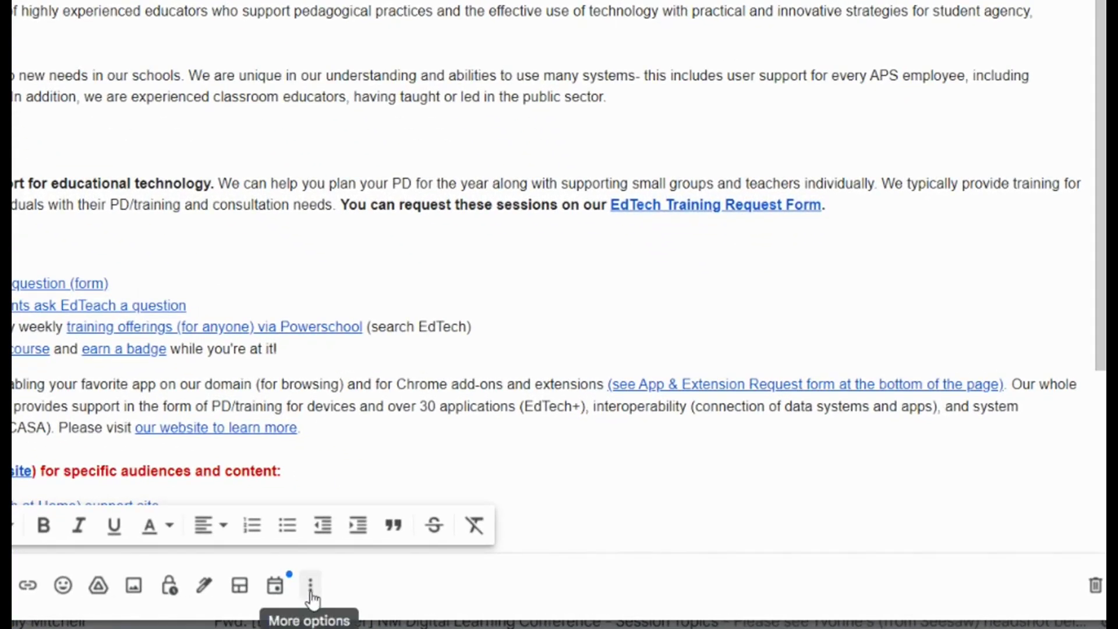
- Try to save the draft as a new template under the suggested name, and discard the draft
{"action": "left_click", "coordinate": [311, 593]}
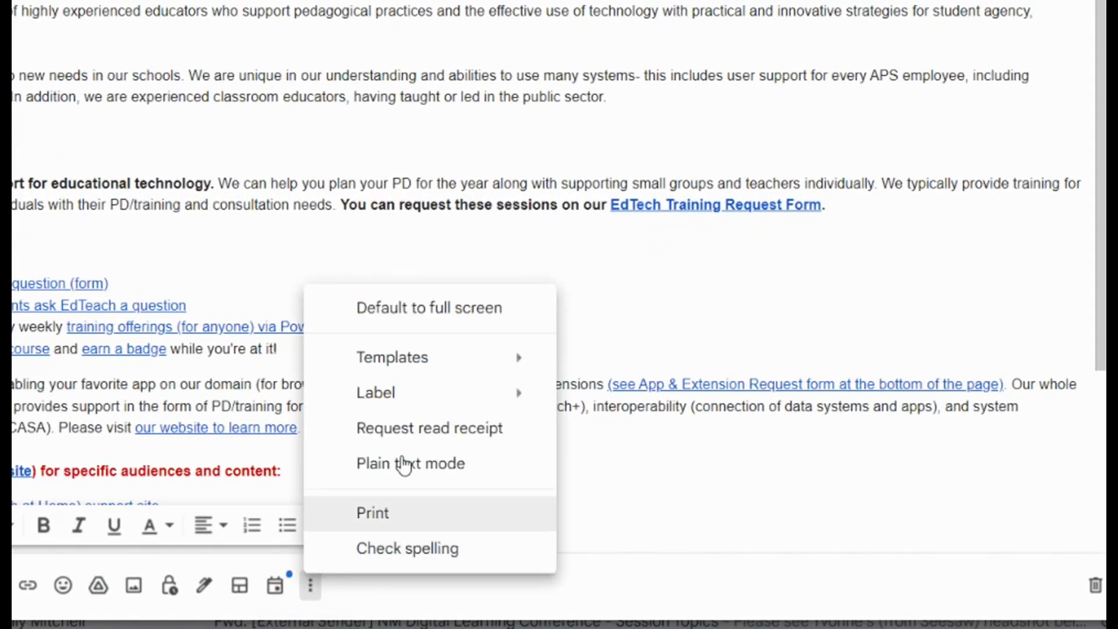
{"action": "mouse_move", "coordinate": [413, 368]}
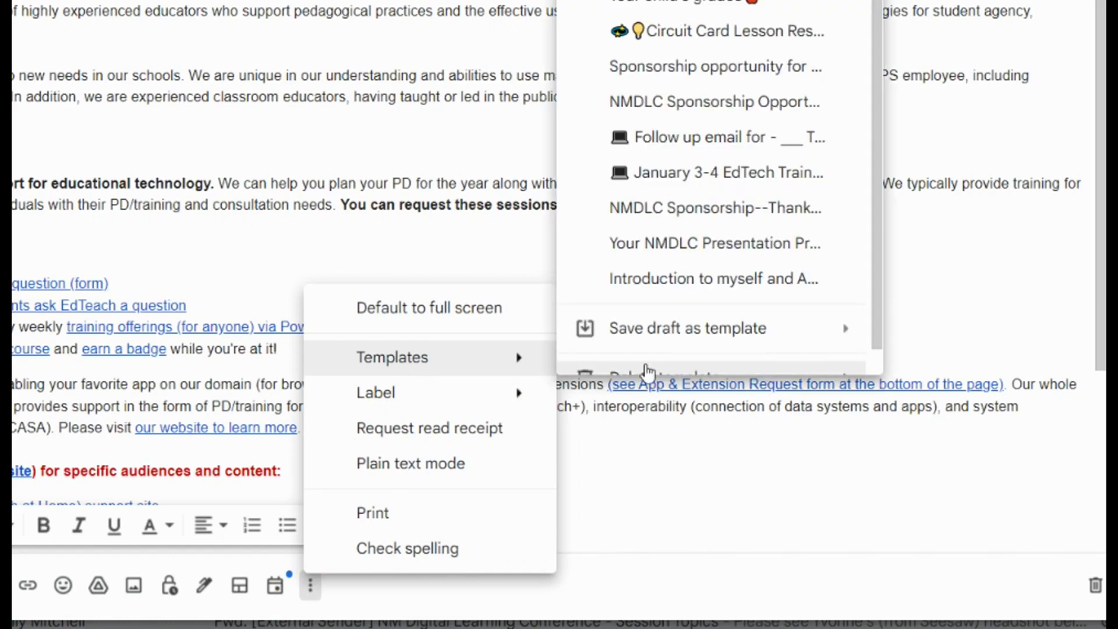
{"action": "mouse_move", "coordinate": [669, 341]}
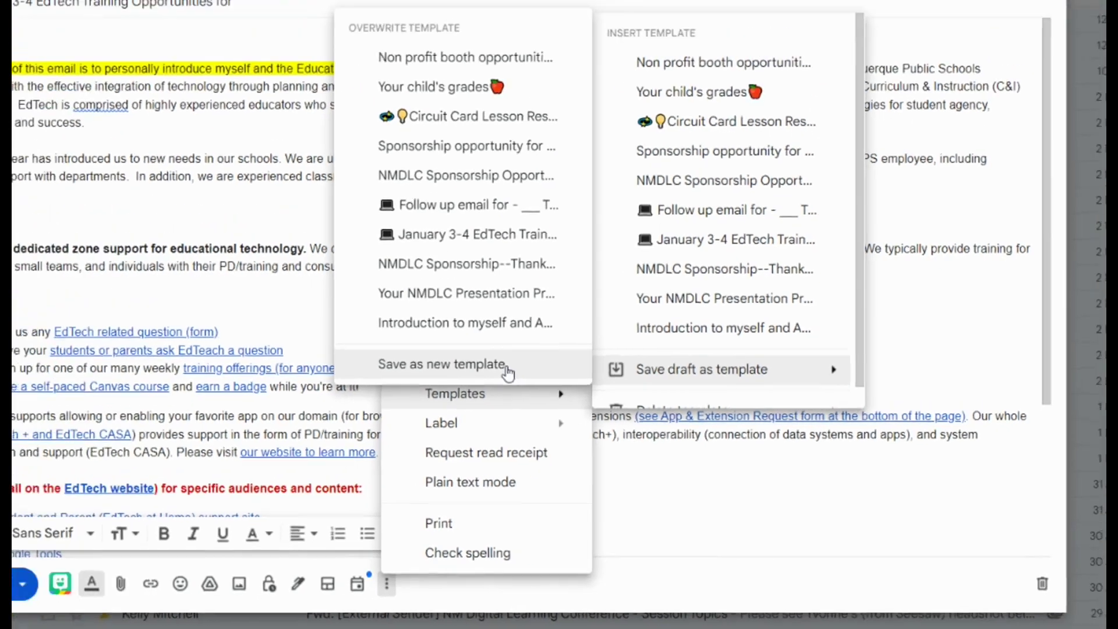
{"action": "left_click", "coordinate": [456, 332]}
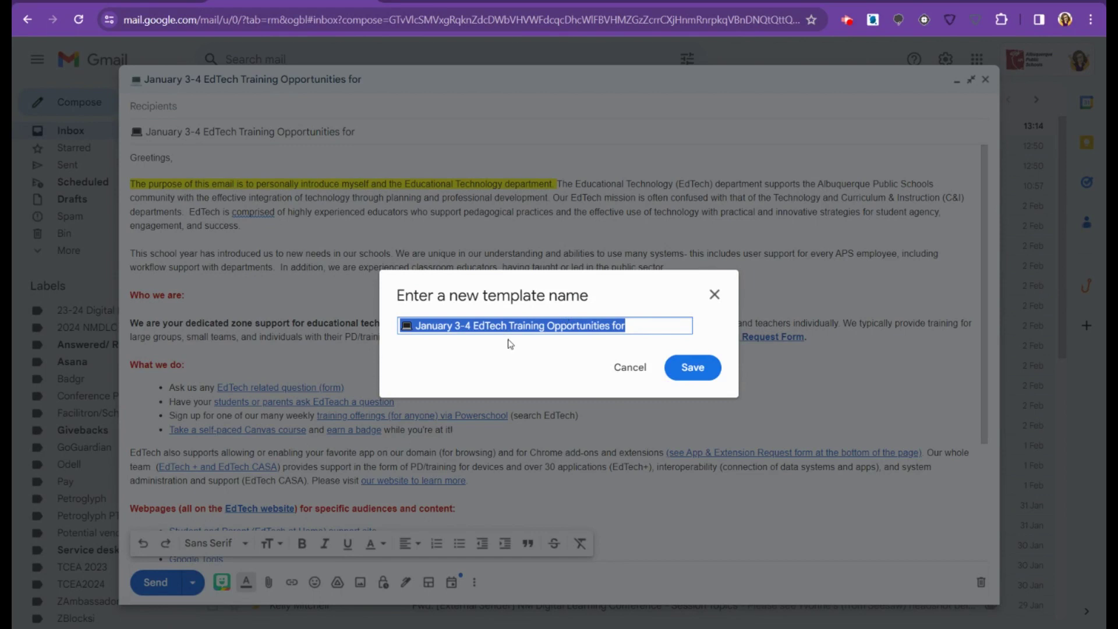
{"action": "left_click", "coordinate": [688, 371]}
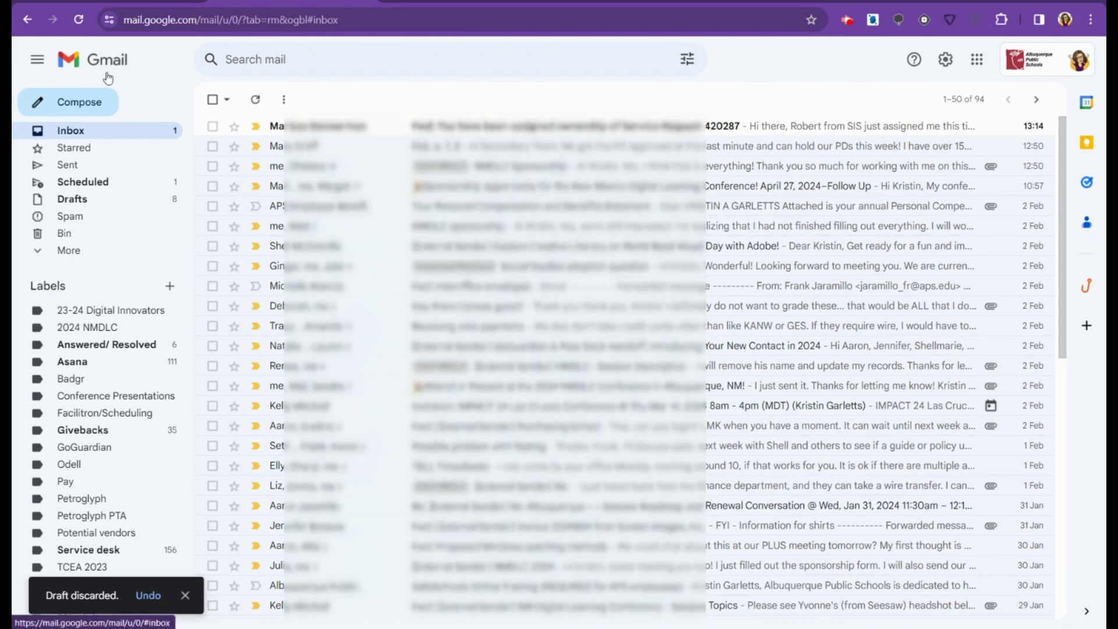
- Compose a new message and insert the "Introduction to myself and APS EdTech" template
{"action": "left_click", "coordinate": [95, 104]}
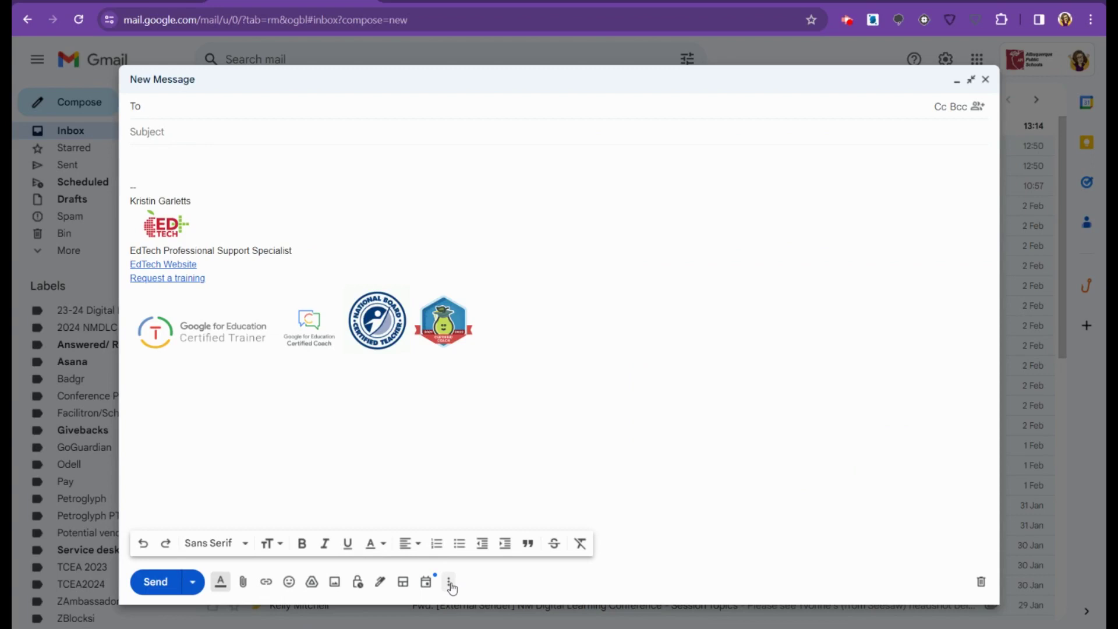
{"action": "left_click", "coordinate": [448, 581]}
{"action": "mouse_move", "coordinate": [524, 441]}
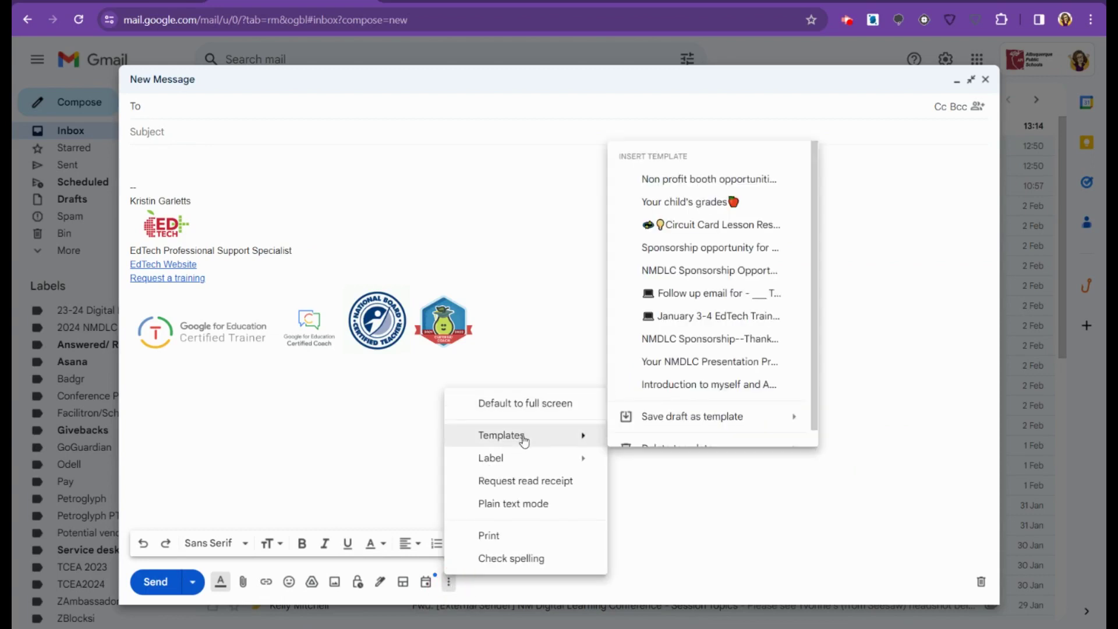
{"action": "scroll", "coordinate": [744, 319], "scroll_direction": "down", "scroll_amount": 1}
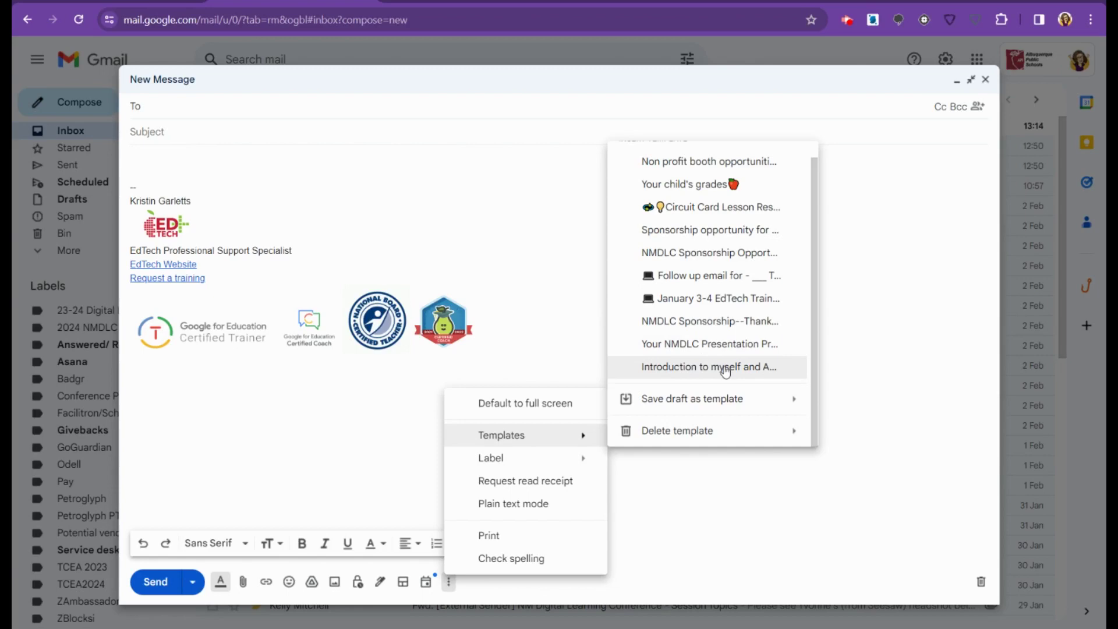
{"action": "left_click", "coordinate": [725, 368]}
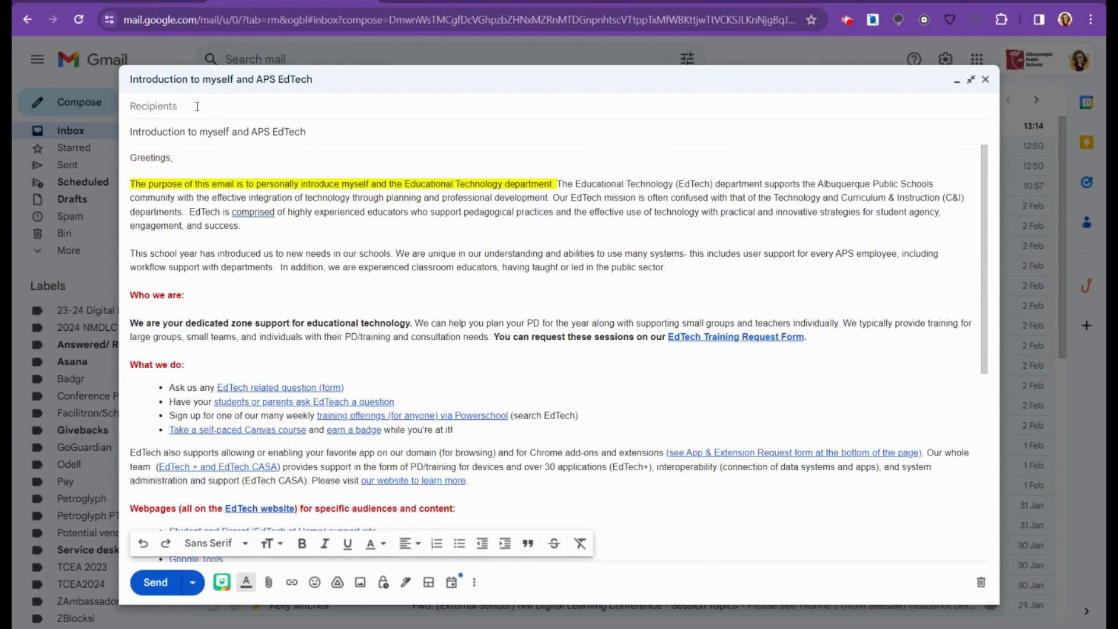
- Add the Cc and Bcc recipient fields to the templated message
{"action": "left_click", "coordinate": [197, 107]}
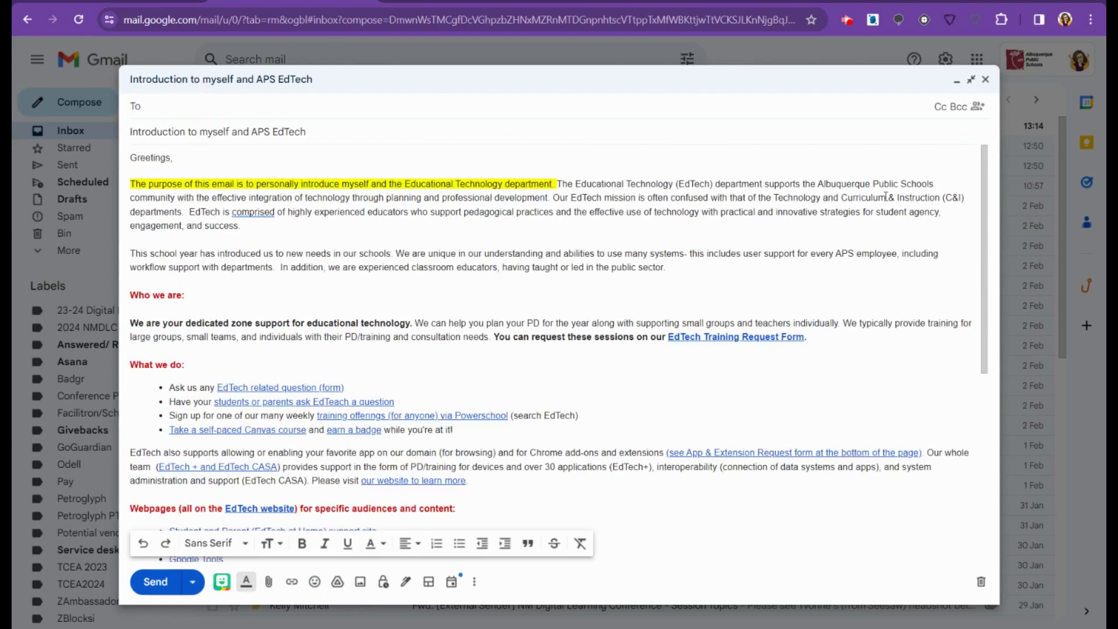
{"action": "left_click", "coordinate": [940, 106]}
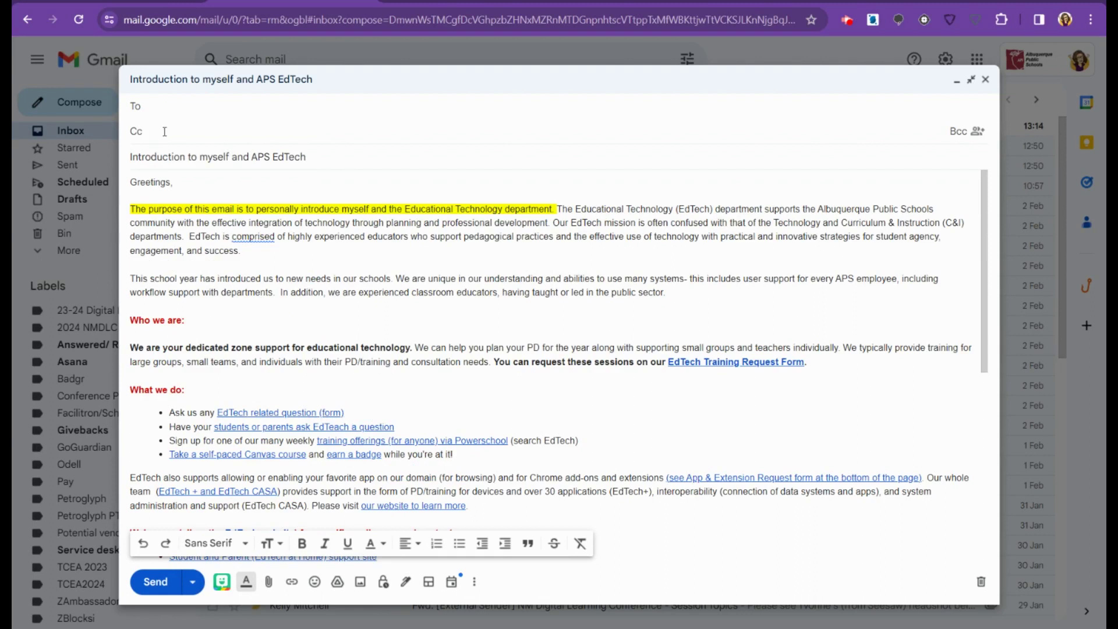
{"action": "left_click", "coordinate": [958, 131]}
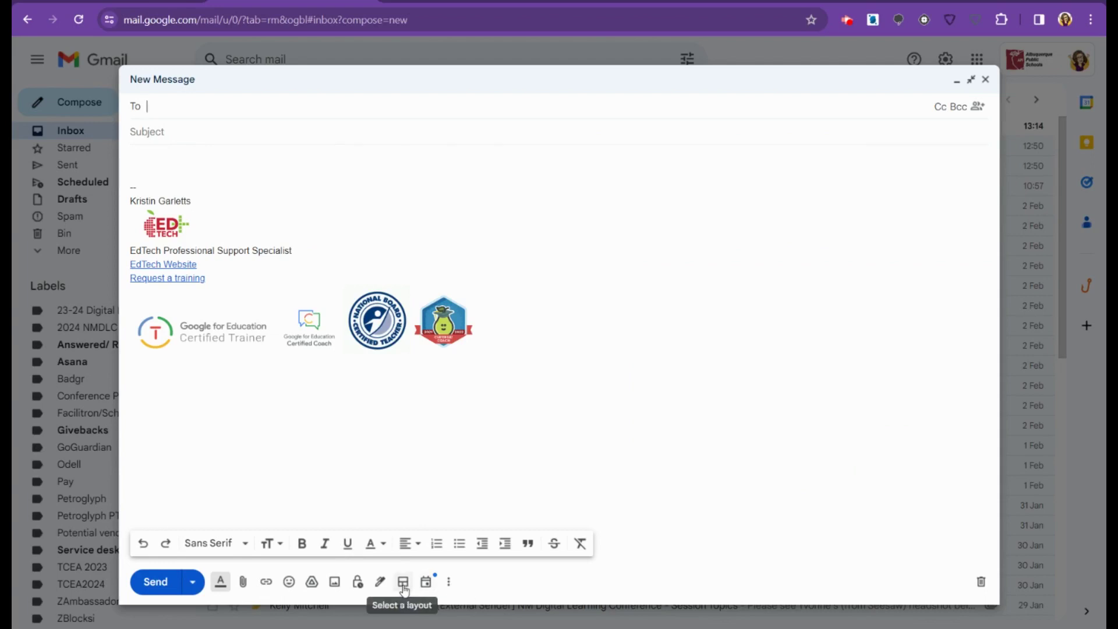
- Browse the available message layouts and insert the "Call to action (inverted)" layout into the new message
{"action": "left_click", "coordinate": [403, 583]}
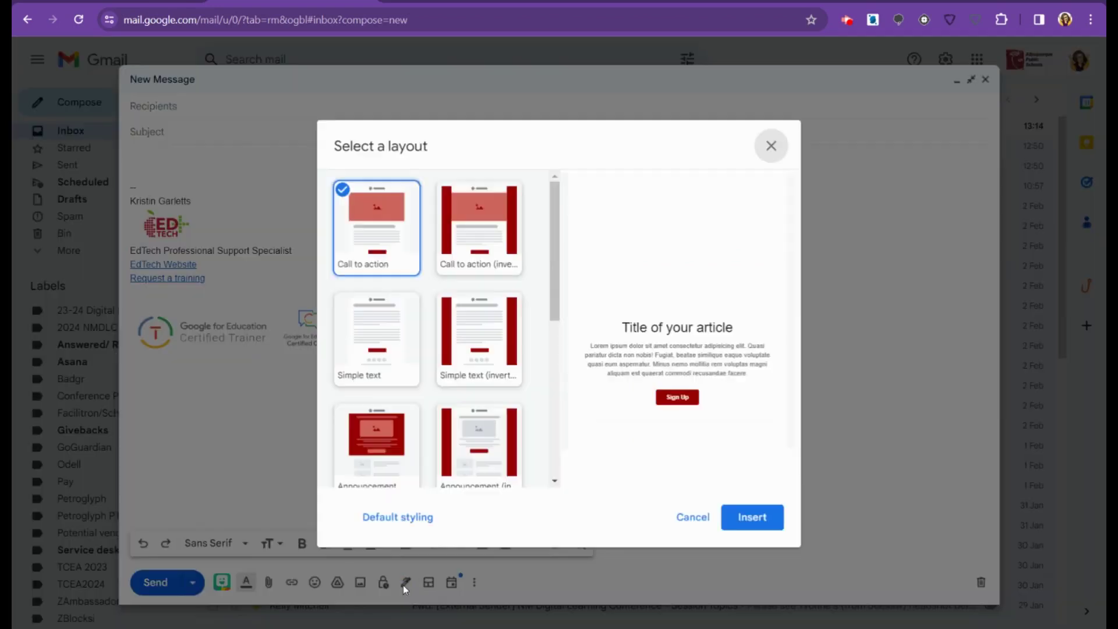
{"action": "scroll", "coordinate": [405, 353], "scroll_direction": "down", "scroll_amount": 6}
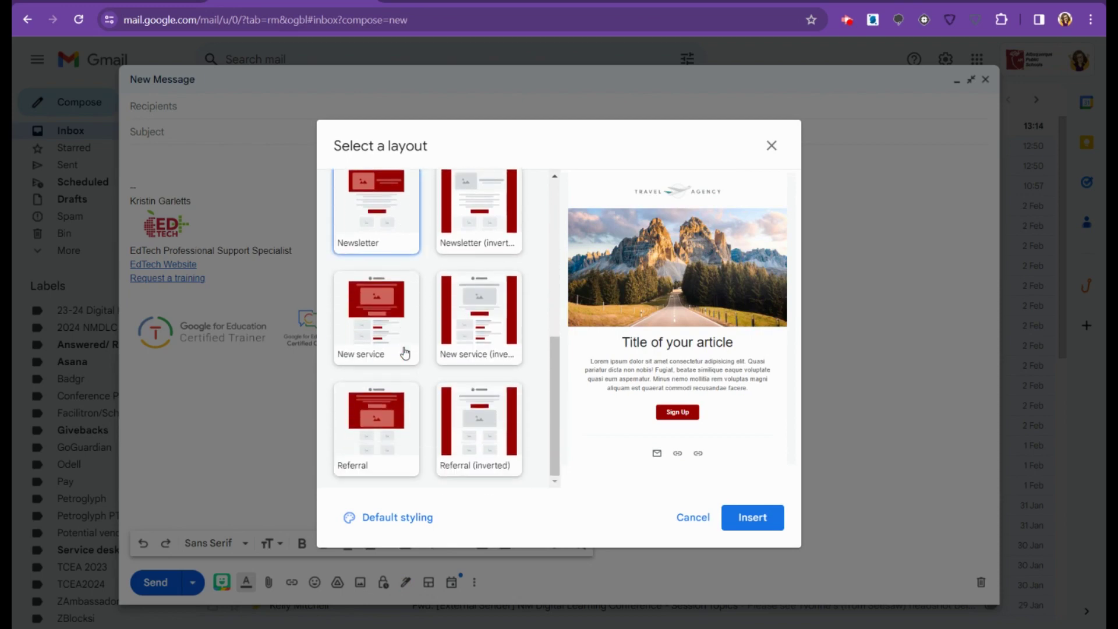
{"action": "scroll", "coordinate": [406, 353], "scroll_direction": "up", "scroll_amount": 6}
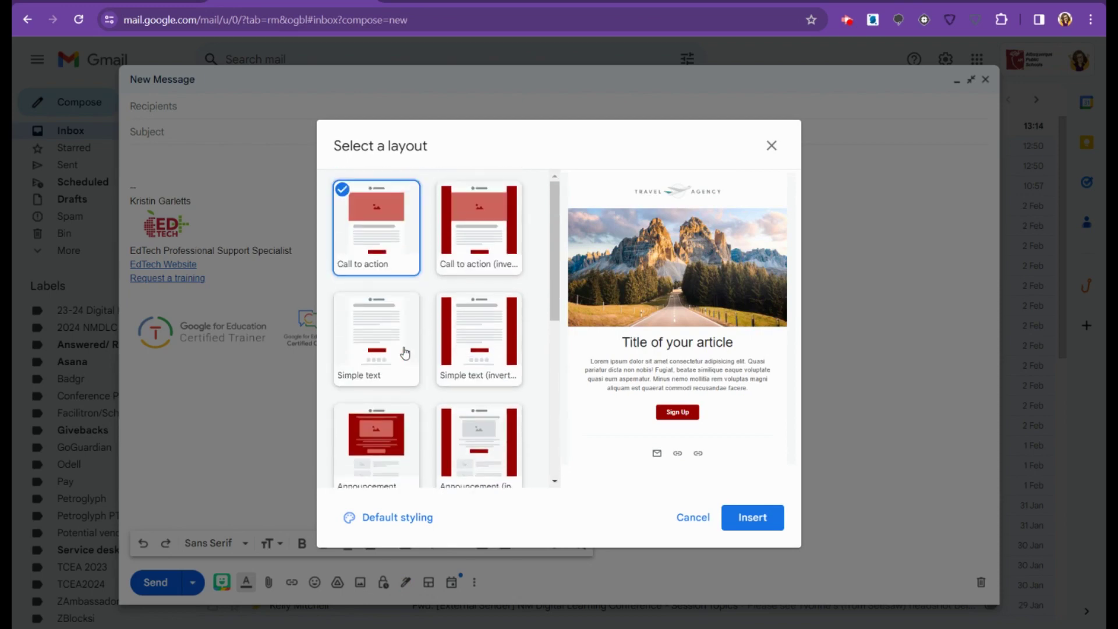
{"action": "left_click", "coordinate": [492, 234]}
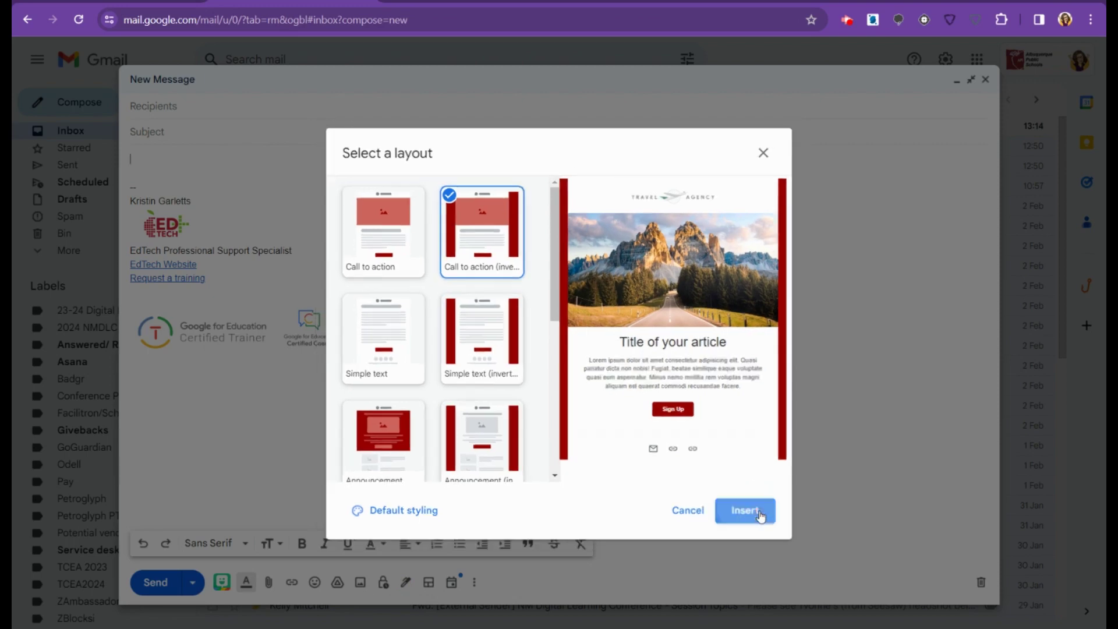
{"action": "left_click", "coordinate": [751, 517]}
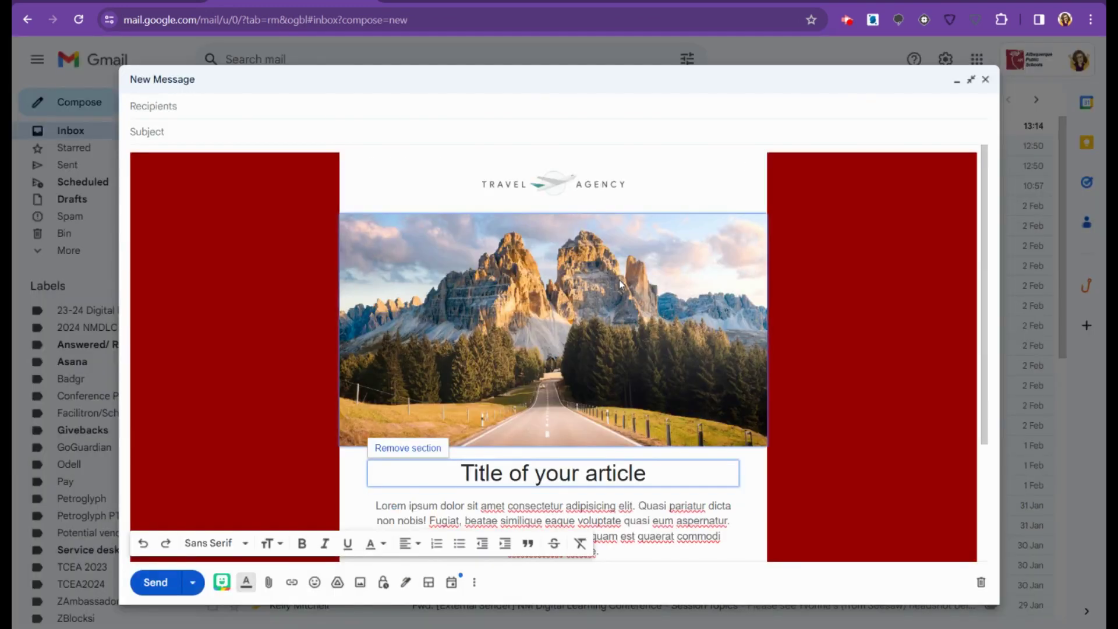
- Examine the editable sections of the inserted layout by selecting its mountain photo and its placeholder body paragraph
{"action": "left_click", "coordinate": [579, 300]}
{"action": "scroll", "coordinate": [577, 349], "scroll_direction": "down", "scroll_amount": 3}
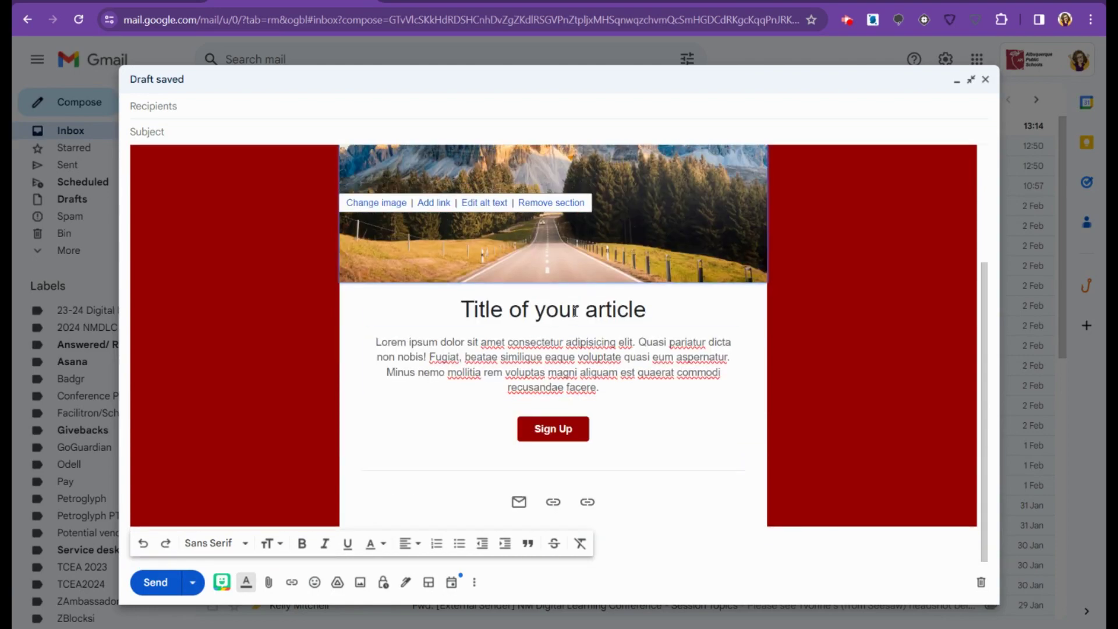
{"action": "left_click", "coordinate": [583, 363]}
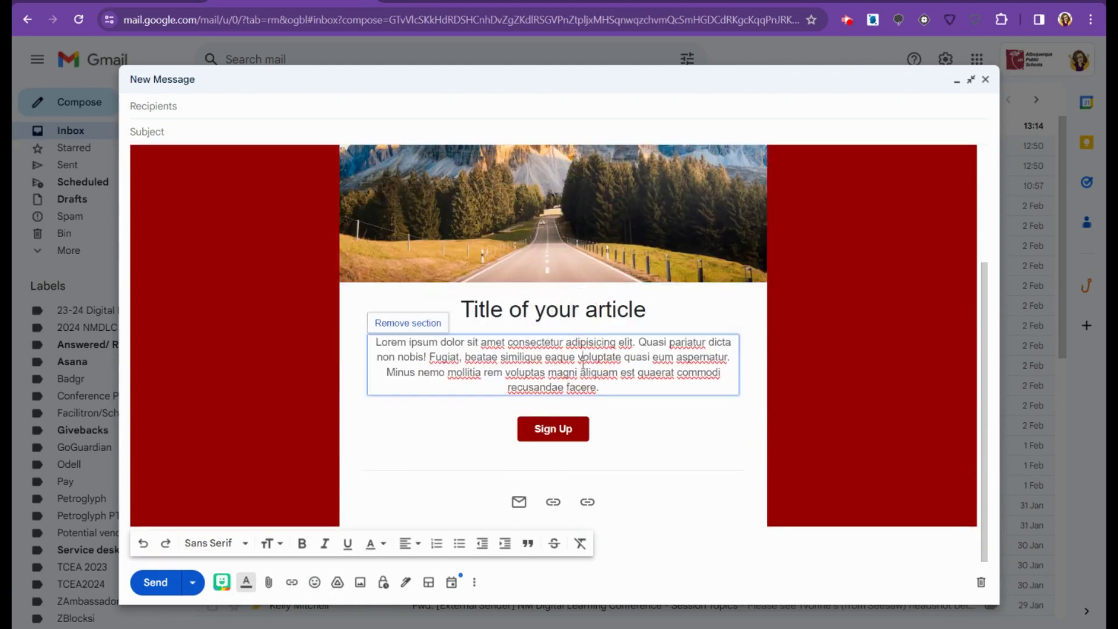
- Start saving the layout draft as a new template, cancel at the template name prompt, and review the layout
{"action": "left_click", "coordinate": [475, 584]}
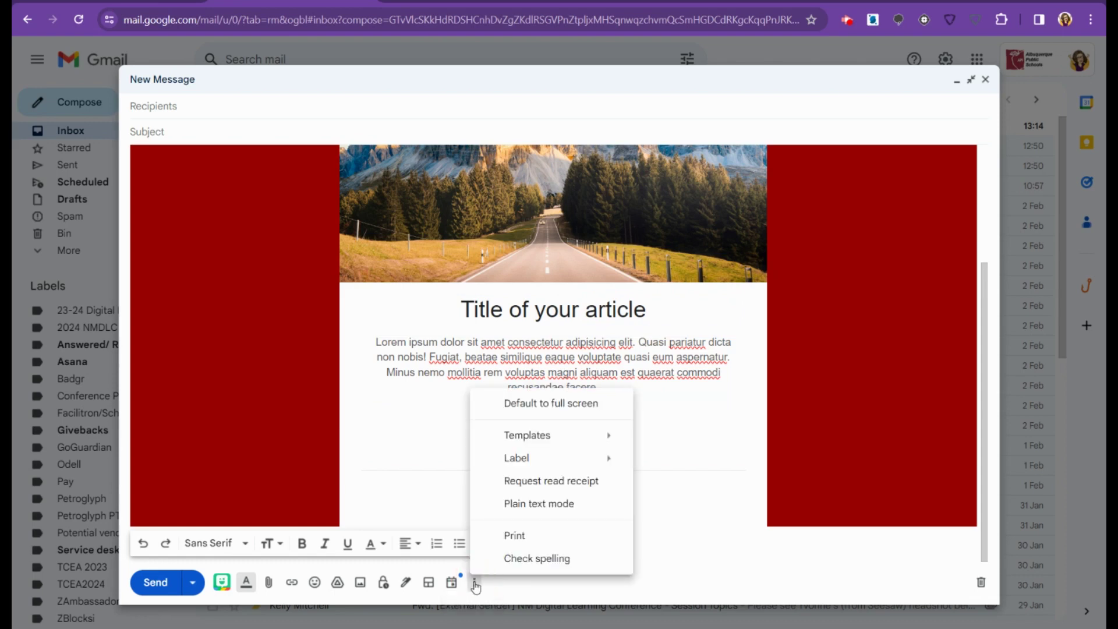
{"action": "mouse_move", "coordinate": [529, 440]}
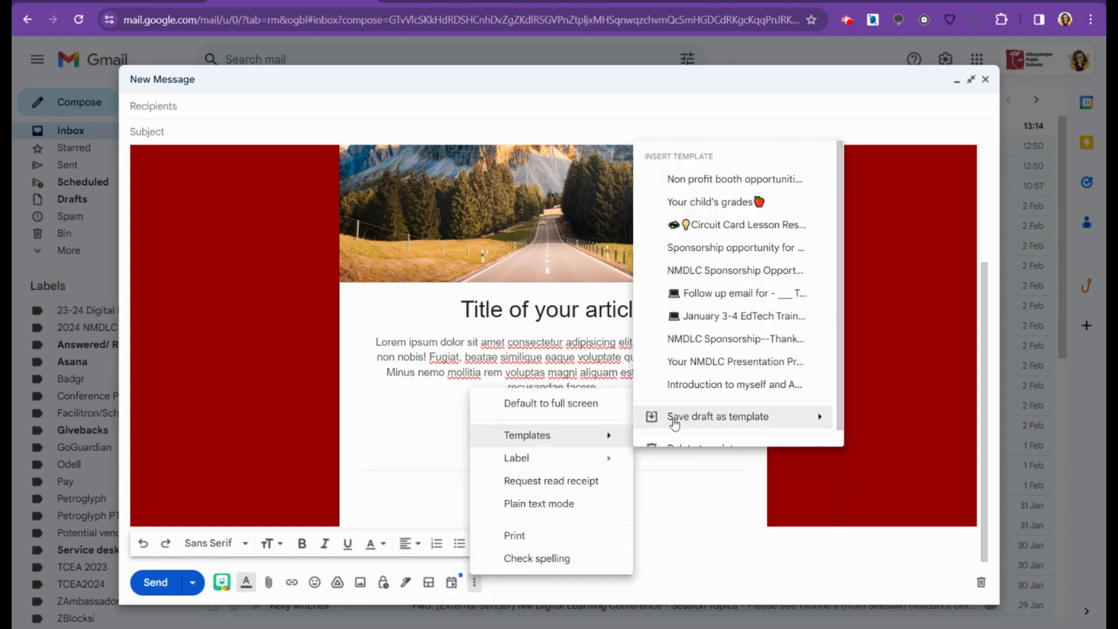
{"action": "mouse_move", "coordinate": [669, 417]}
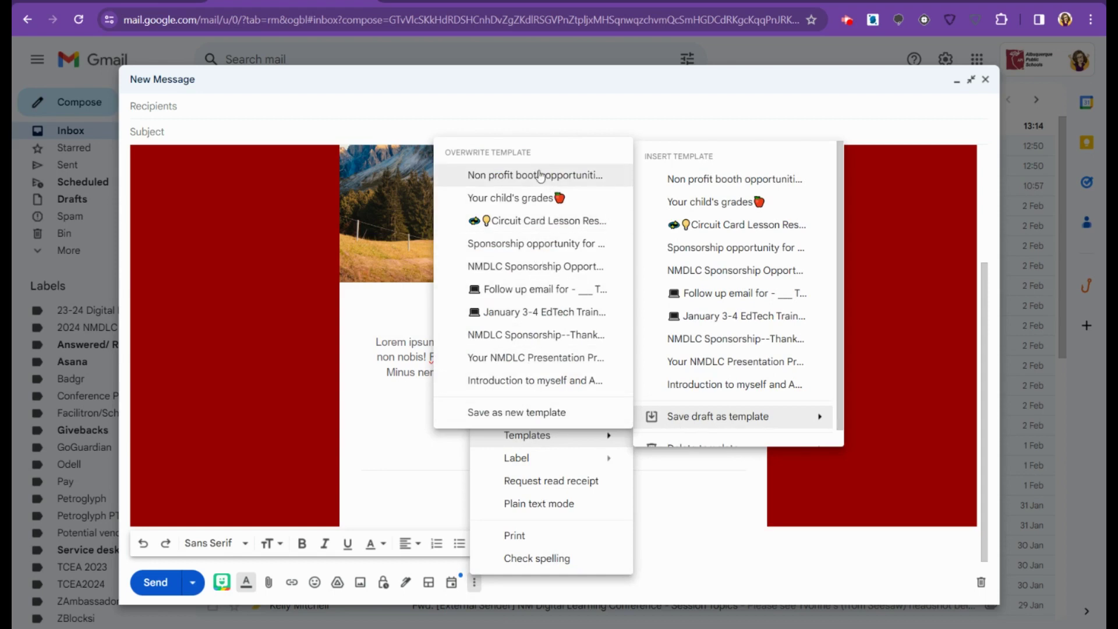
{"action": "left_click", "coordinate": [556, 416]}
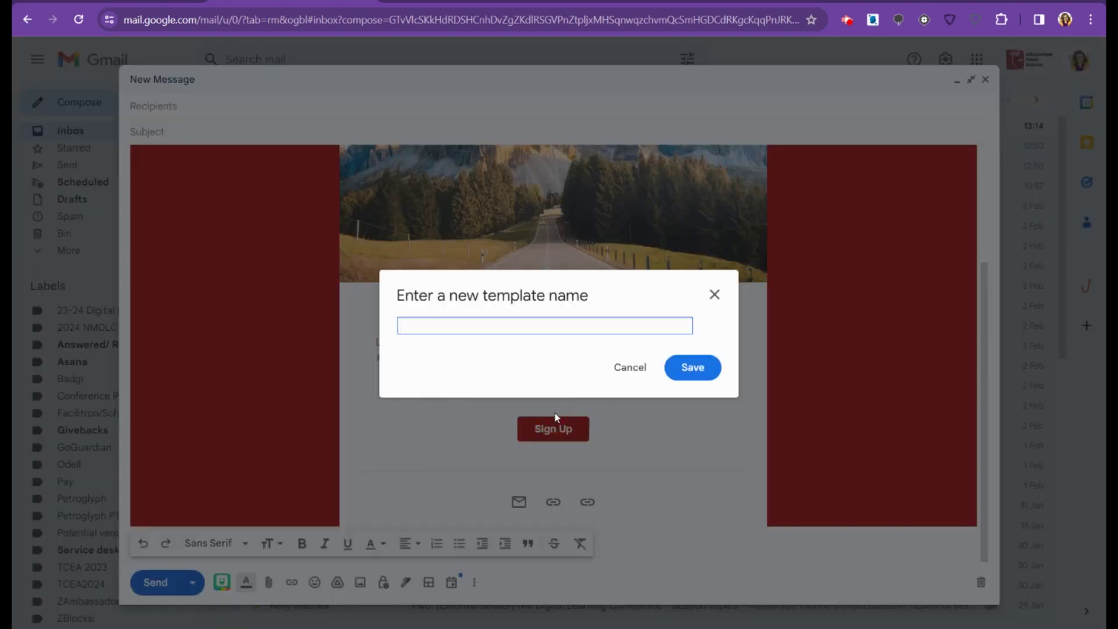
{"action": "left_click", "coordinate": [630, 368]}
{"action": "scroll", "coordinate": [631, 369], "scroll_direction": "up", "scroll_amount": 3}
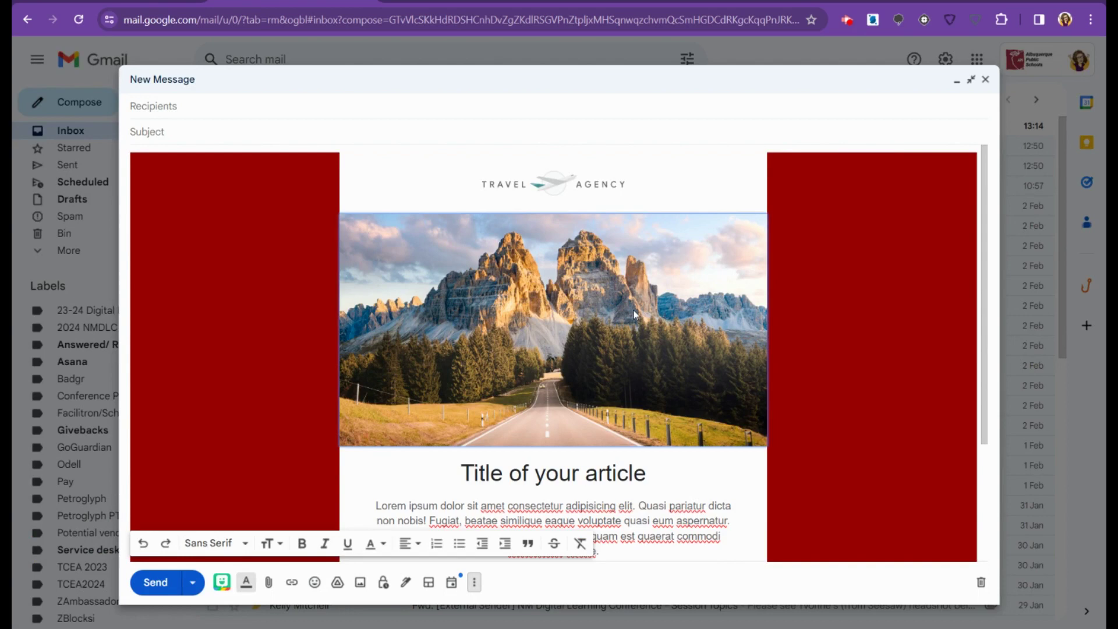
{"action": "scroll", "coordinate": [635, 314], "scroll_direction": "down", "scroll_amount": 3}
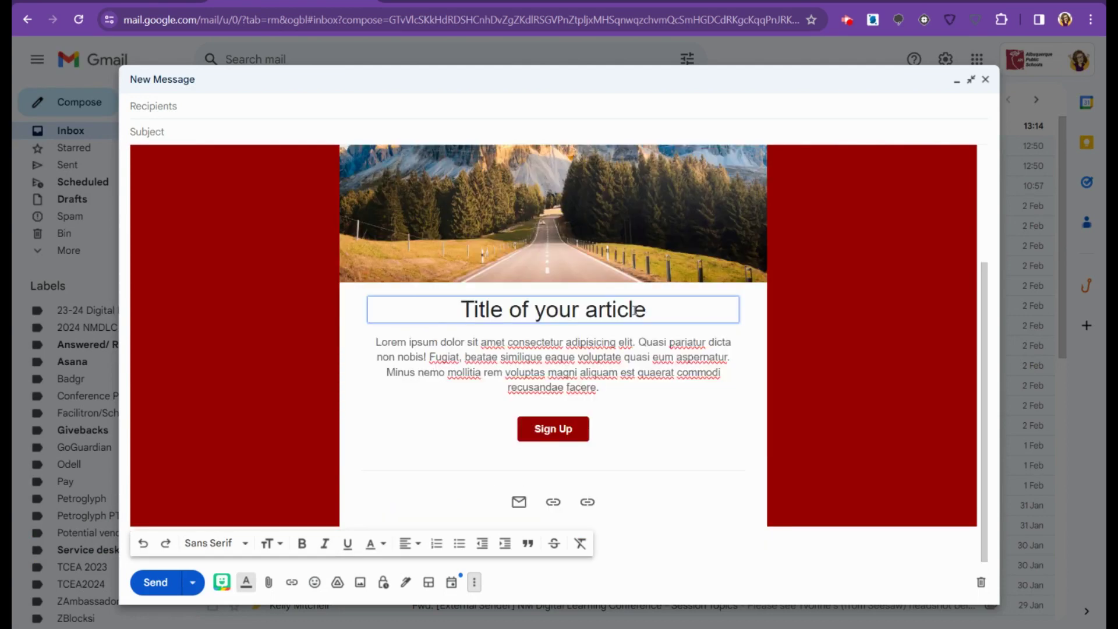